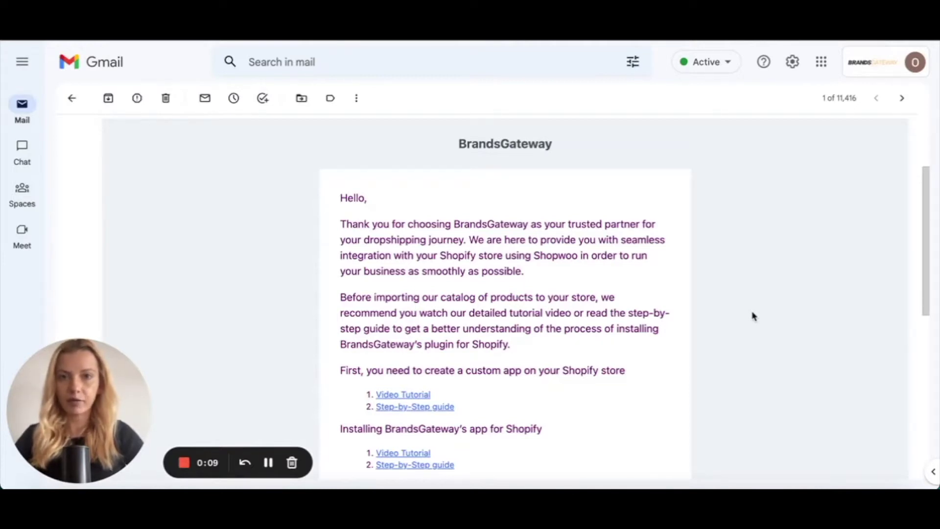
Accept the BrandsGateway invitation from the e-mail and register the Shopwoo account with the filled-in details.
{"action": "scroll", "coordinate": [753, 316], "scroll_direction": "down", "scroll_amount": 5}
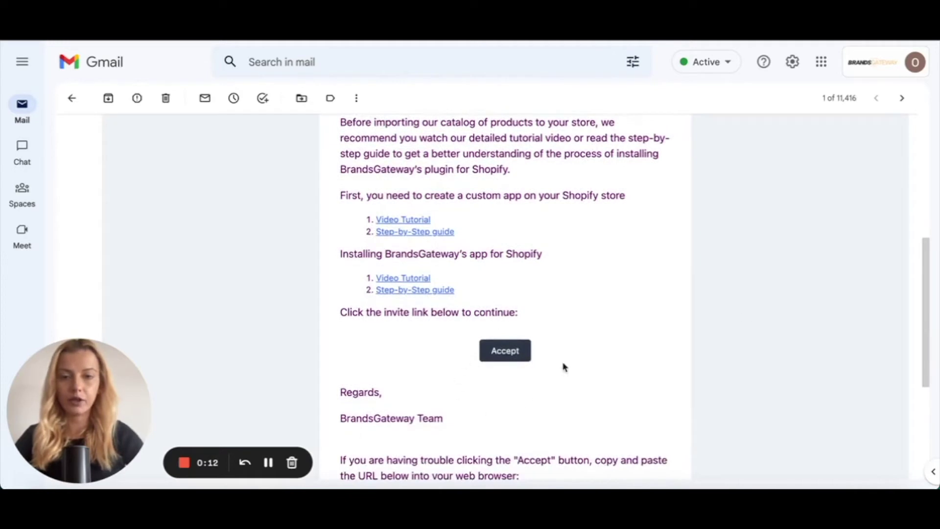
{"action": "left_click", "coordinate": [497, 357]}
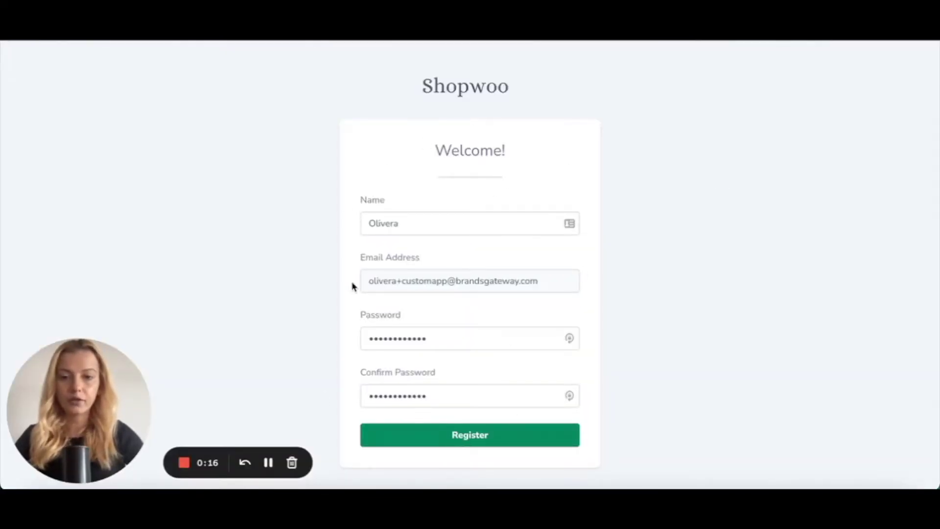
{"action": "left_click", "coordinate": [470, 439]}
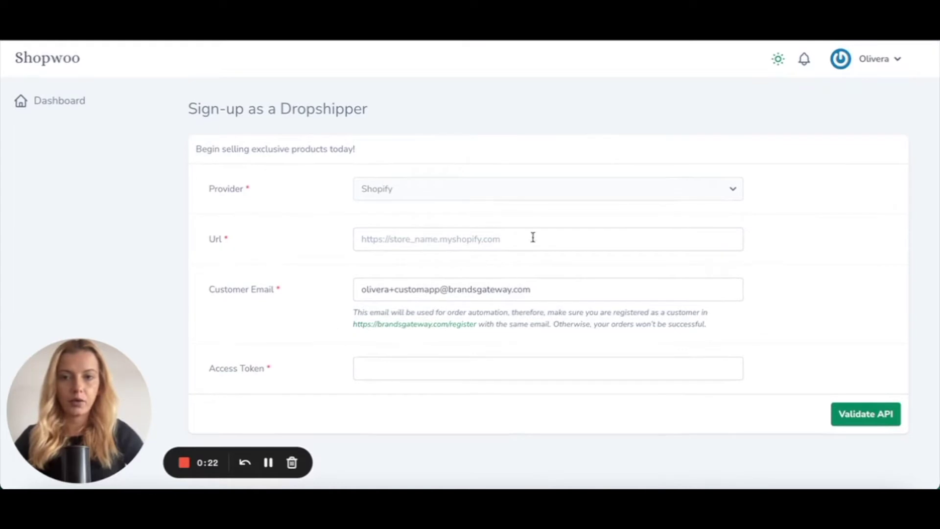
{"action": "left_click", "coordinate": [435, 243]}
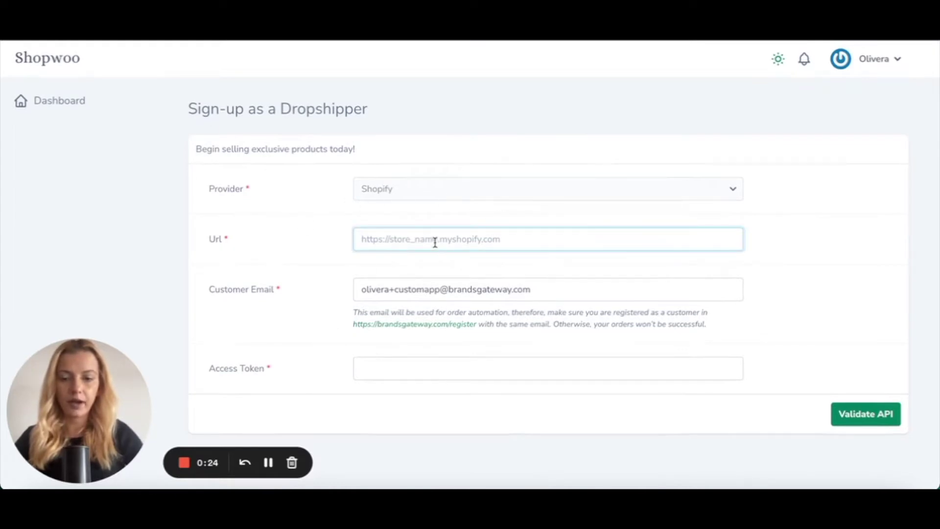
{"action": "type", "text": "https://bg-testing-store.myshopify.com/"}
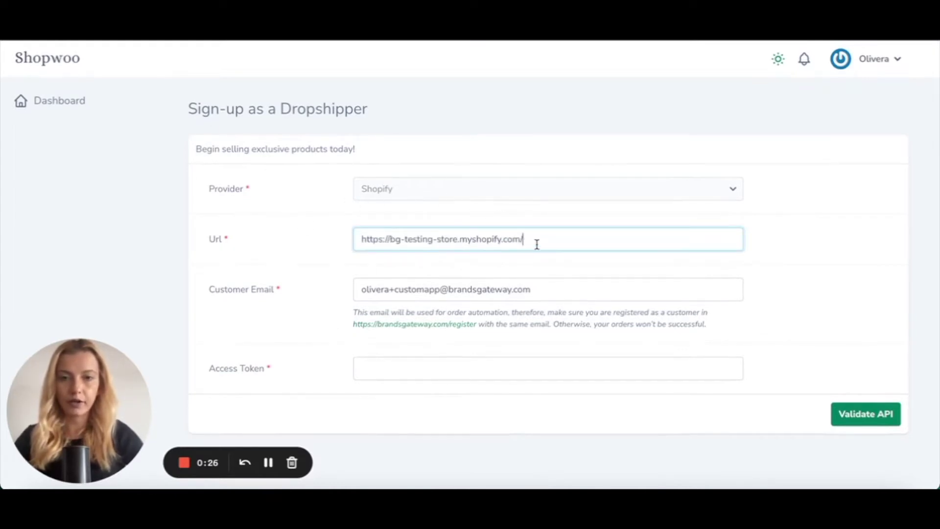
{"action": "left_click", "coordinate": [410, 373]}
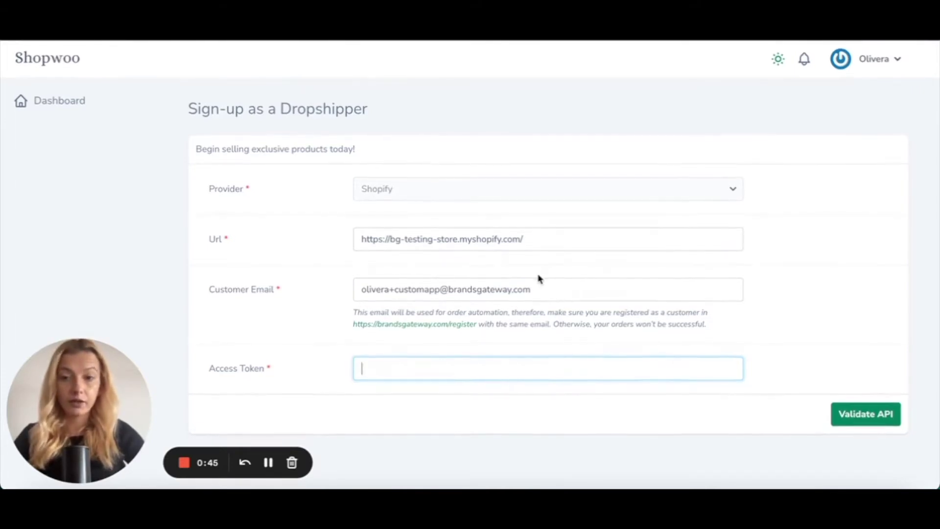
{"action": "key", "text": "ctrl+v"}
{"action": "left_click", "coordinate": [597, 381]}
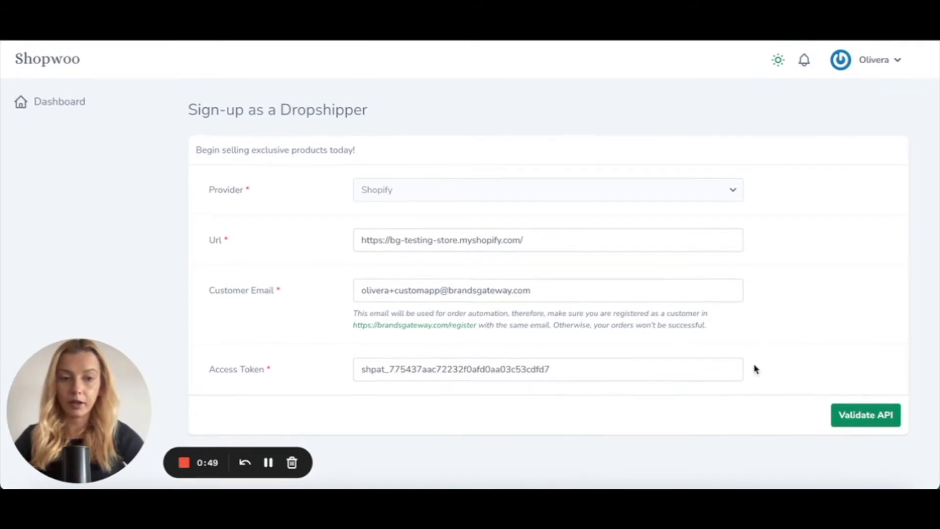
{"action": "left_click", "coordinate": [867, 421]}
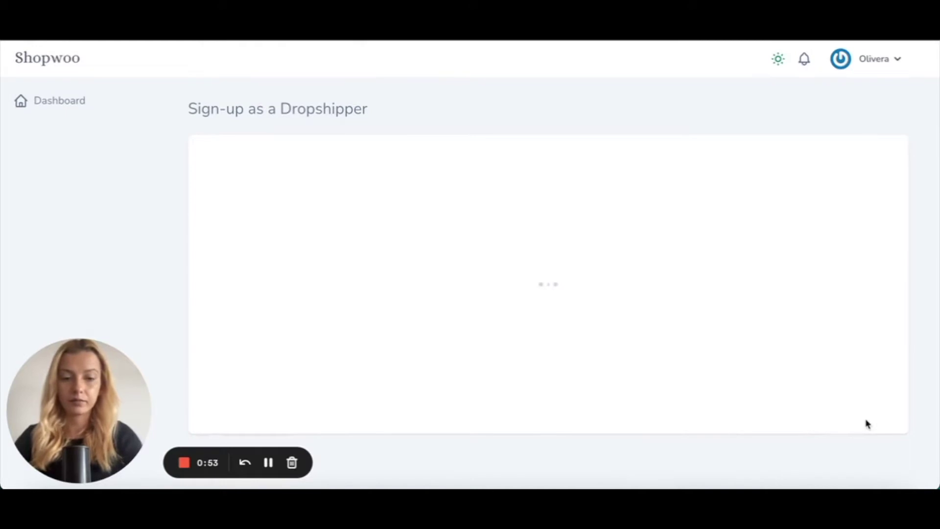
Select EUR as the store currency and English as the product import language.
{"action": "scroll", "coordinate": [862, 418], "scroll_direction": "down", "scroll_amount": 1}
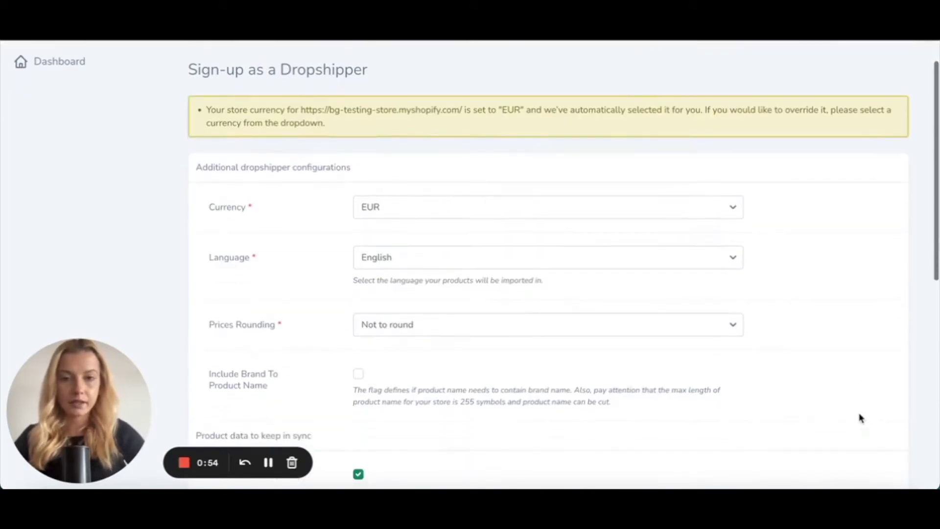
{"action": "scroll", "coordinate": [789, 359], "scroll_direction": "down", "scroll_amount": 1}
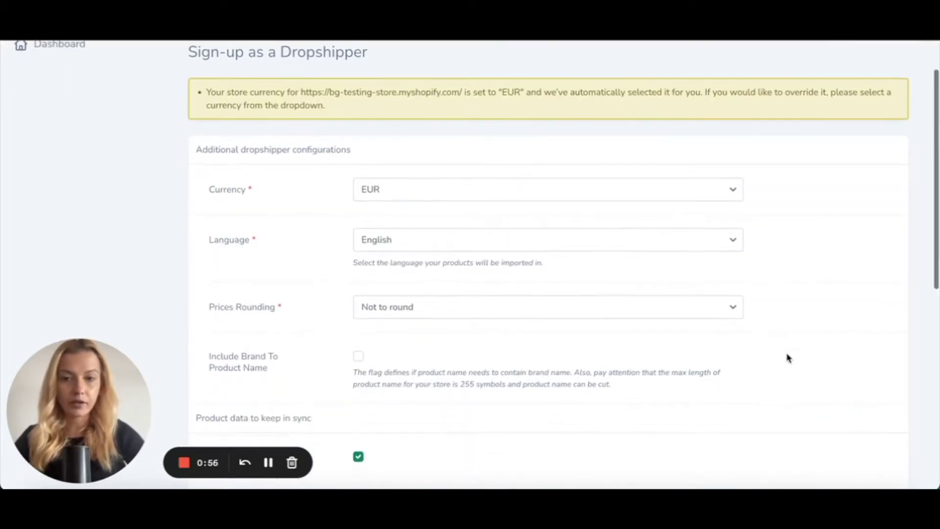
{"action": "left_click", "coordinate": [671, 198]}
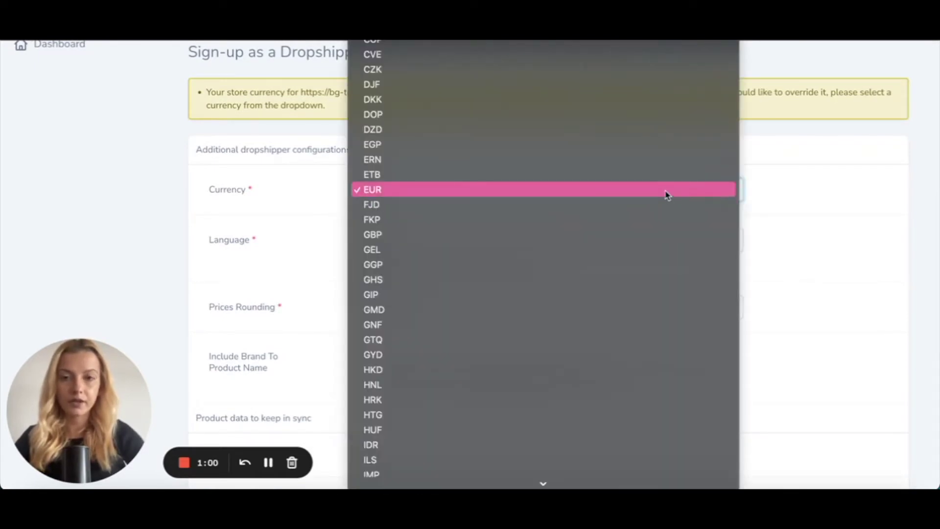
{"action": "left_click", "coordinate": [667, 195]}
{"action": "left_click", "coordinate": [554, 242]}
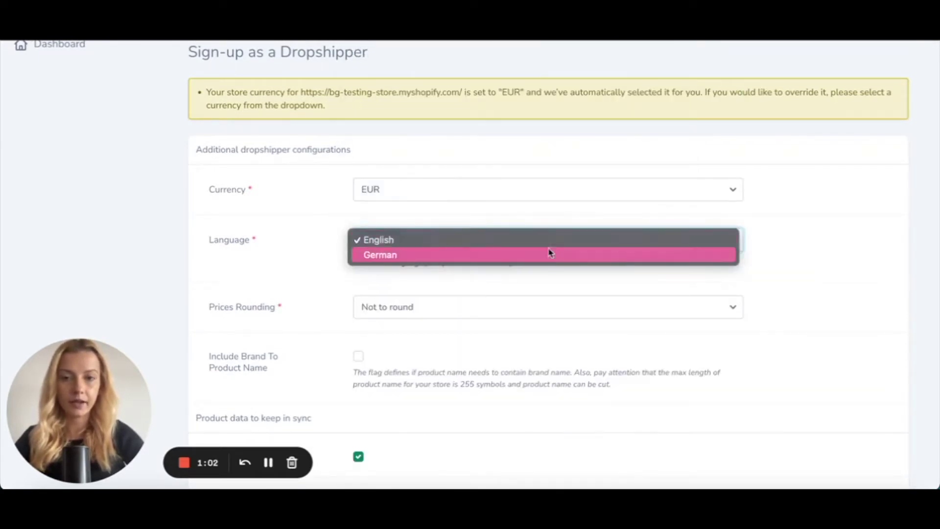
{"action": "left_click", "coordinate": [548, 244]}
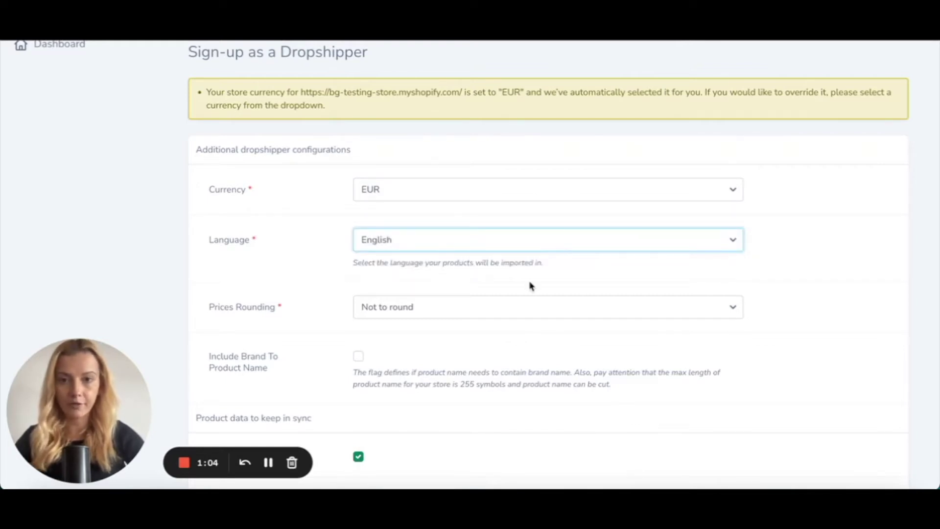
Set prices rounding to xxx9.00 and include the brand in product names.
{"action": "scroll", "coordinate": [524, 286], "scroll_direction": "down", "scroll_amount": 1}
{"action": "left_click", "coordinate": [509, 303]}
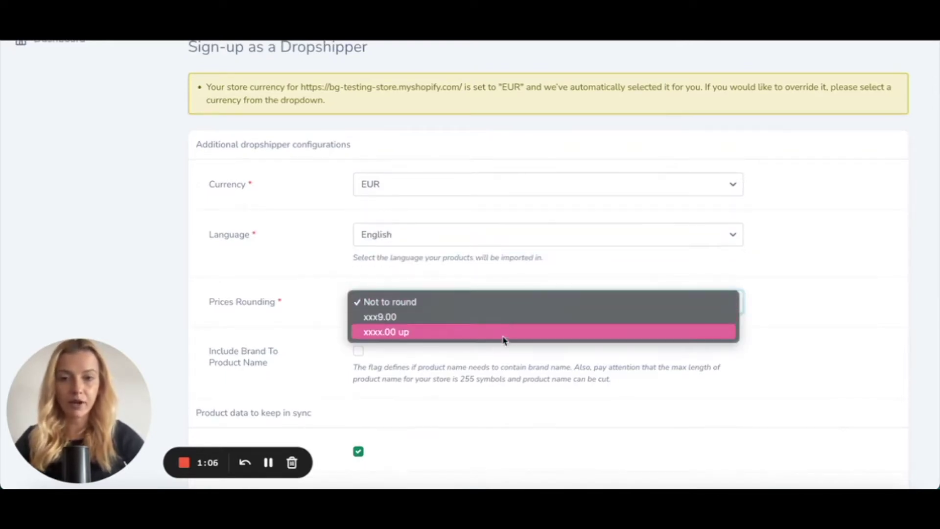
{"action": "left_click", "coordinate": [497, 318]}
{"action": "scroll", "coordinate": [479, 366], "scroll_direction": "down", "scroll_amount": 1}
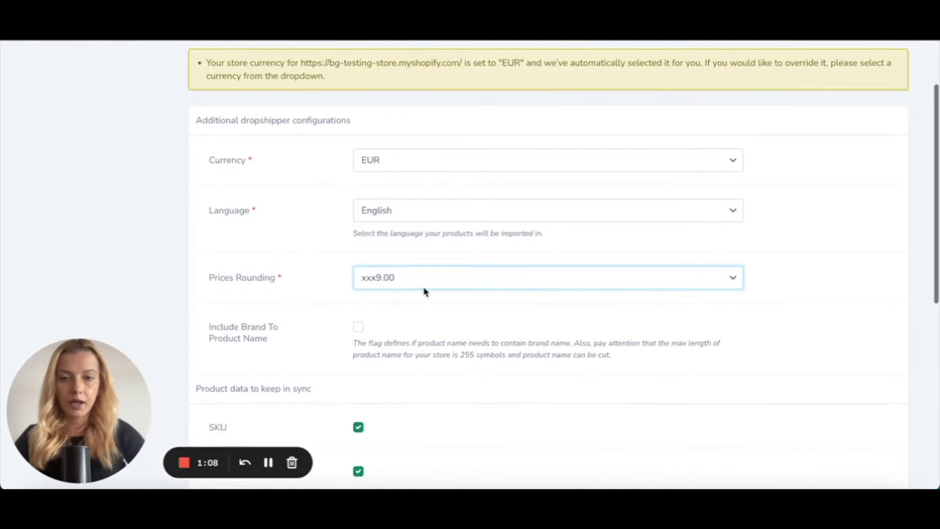
{"action": "scroll", "coordinate": [425, 292], "scroll_direction": "down", "scroll_amount": 1}
{"action": "left_click", "coordinate": [358, 292]}
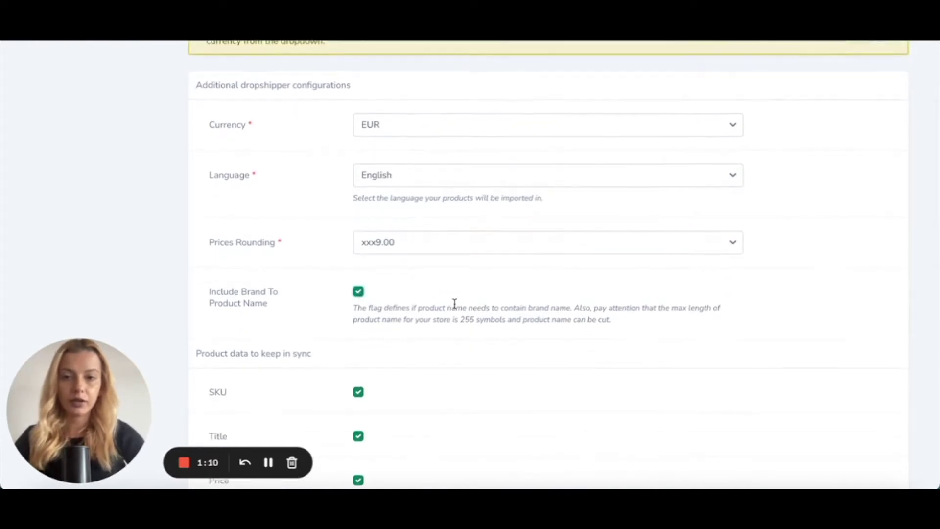
Exclude Title and Description from the product data to keep in sync.
{"action": "scroll", "coordinate": [454, 304], "scroll_direction": "down", "scroll_amount": 1}
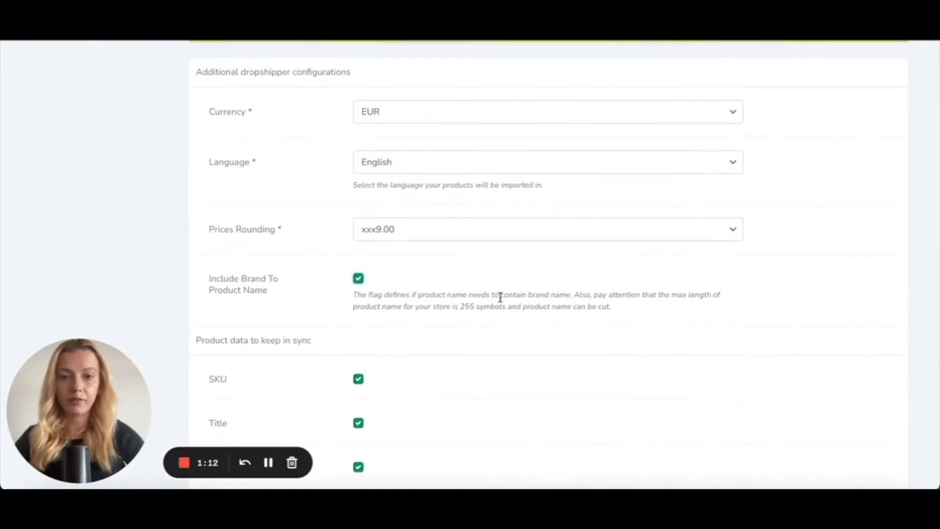
{"action": "scroll", "coordinate": [498, 296], "scroll_direction": "down", "scroll_amount": 3}
{"action": "scroll", "coordinate": [503, 292], "scroll_direction": "down", "scroll_amount": 3}
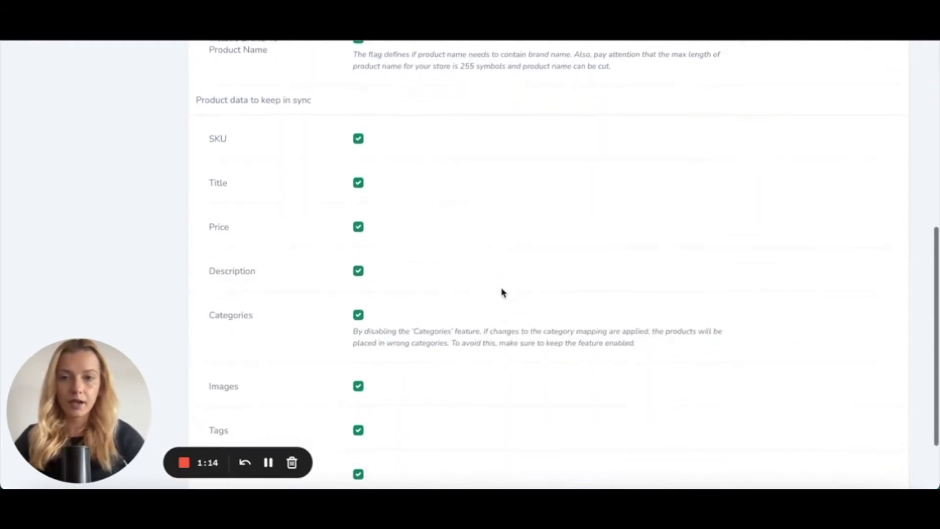
{"action": "scroll", "coordinate": [502, 292], "scroll_direction": "down", "scroll_amount": 1}
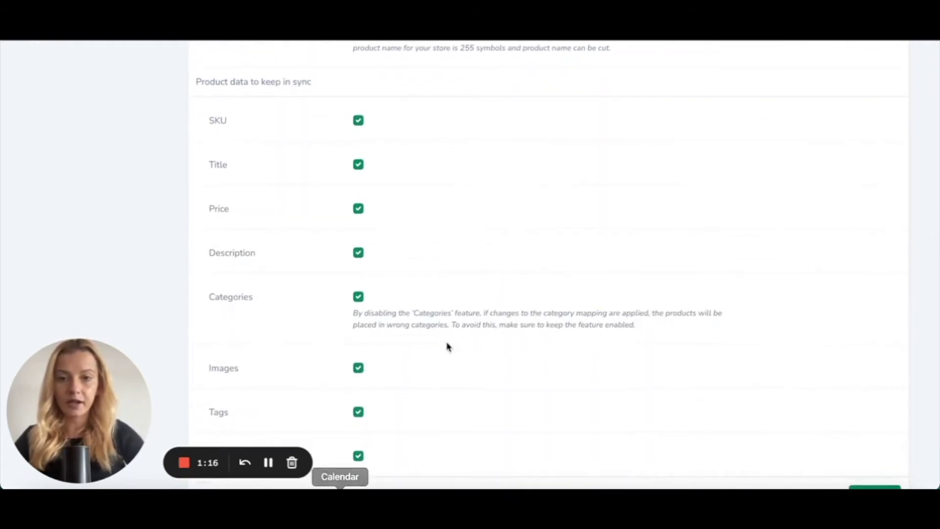
{"action": "scroll", "coordinate": [441, 306], "scroll_direction": "down", "scroll_amount": 1}
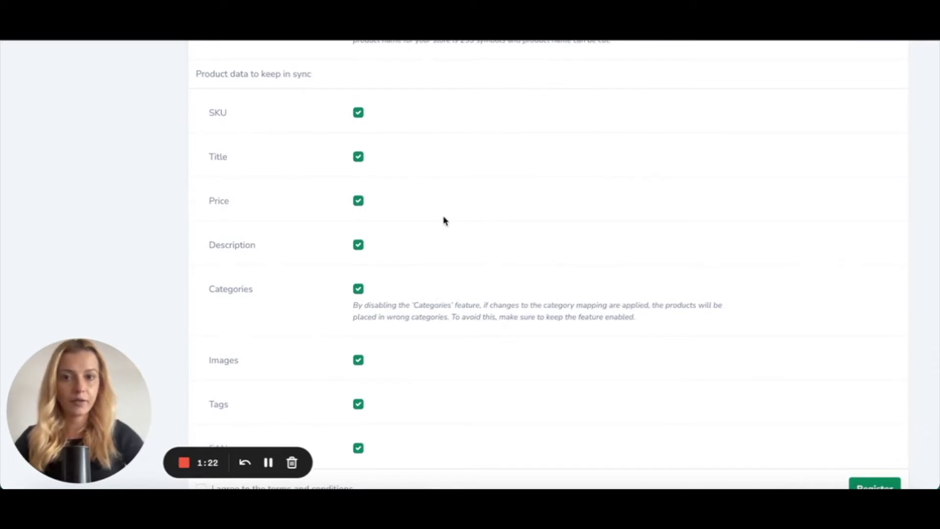
{"action": "left_click", "coordinate": [359, 156]}
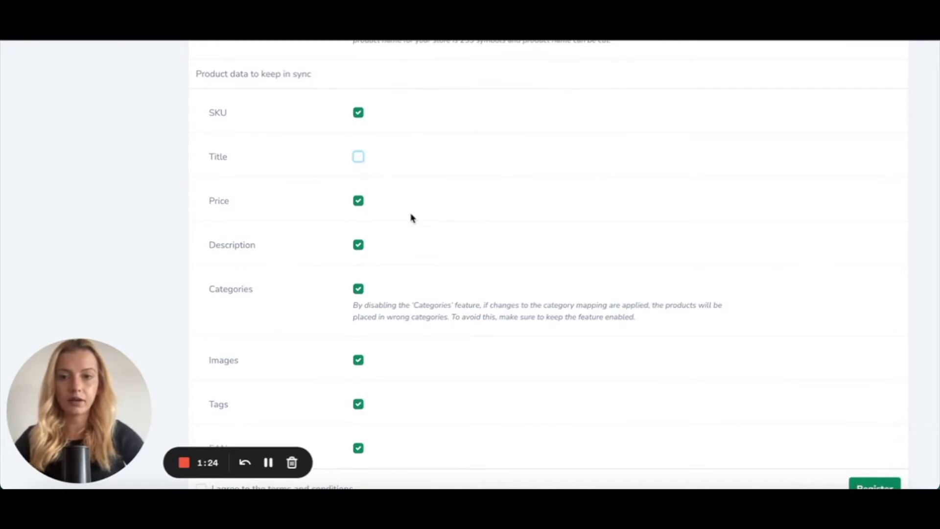
{"action": "left_click", "coordinate": [361, 245]}
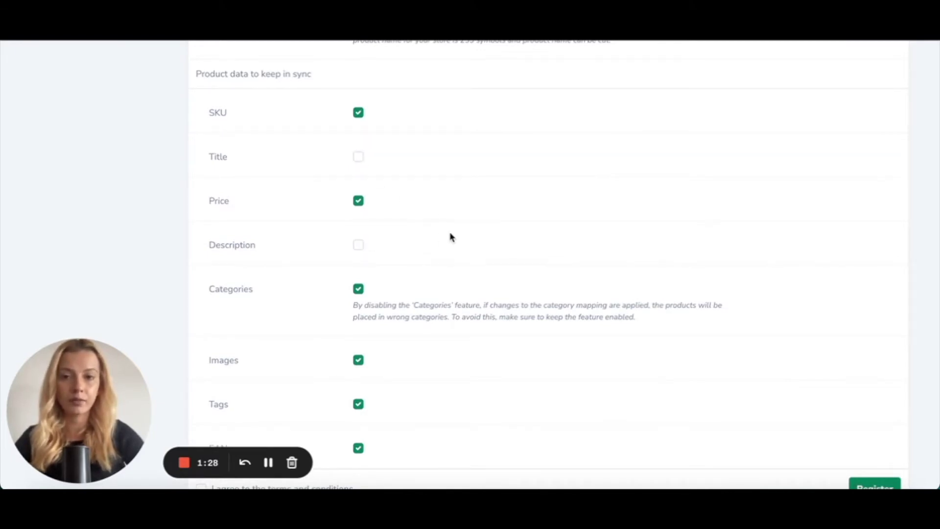
Agree to the terms and conditions and register as a dropshipper.
{"action": "scroll", "coordinate": [451, 237], "scroll_direction": "down", "scroll_amount": 2}
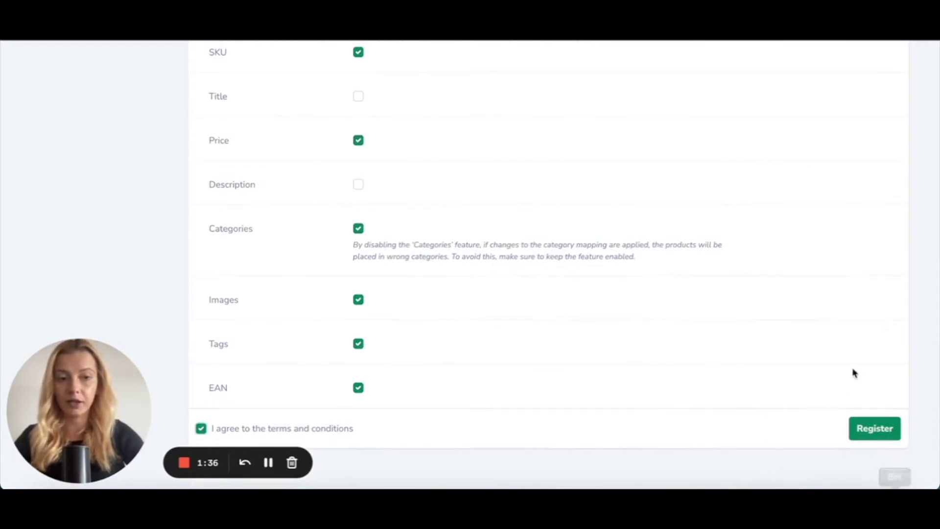
{"action": "left_click", "coordinate": [887, 429]}
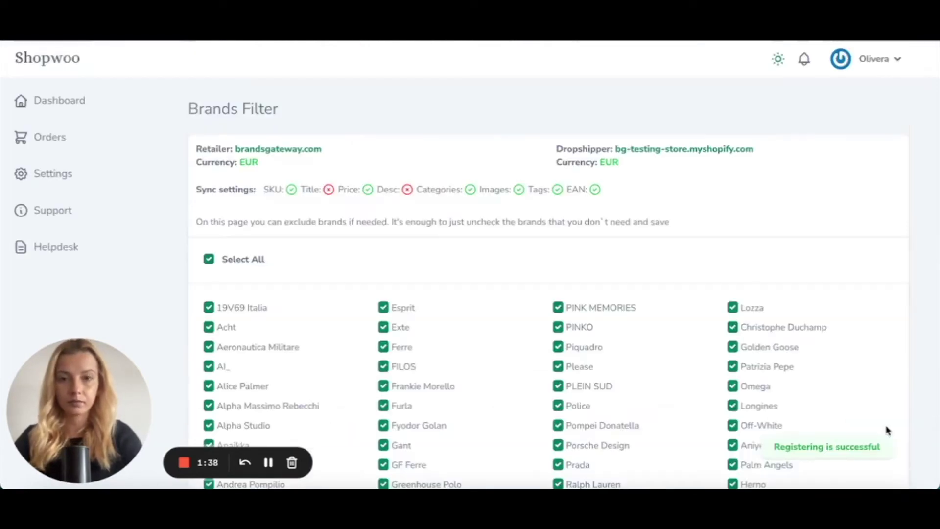
Exclude the brands 19V69 Italia, Acht and Aeronautica Militare from the brands filter and save it.
{"action": "scroll", "coordinate": [811, 293], "scroll_direction": "down", "scroll_amount": 1}
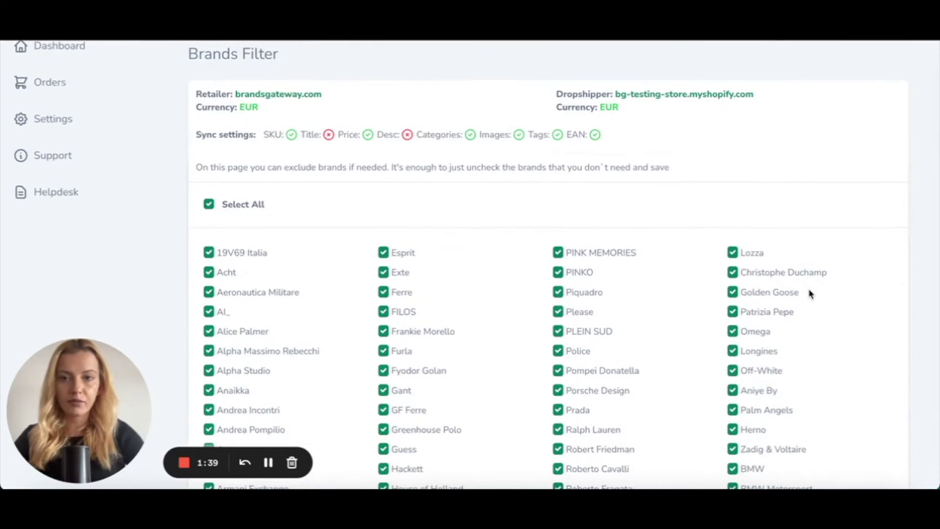
{"action": "scroll", "coordinate": [810, 293], "scroll_direction": "down", "scroll_amount": 2}
{"action": "scroll", "coordinate": [808, 293], "scroll_direction": "up", "scroll_amount": 2}
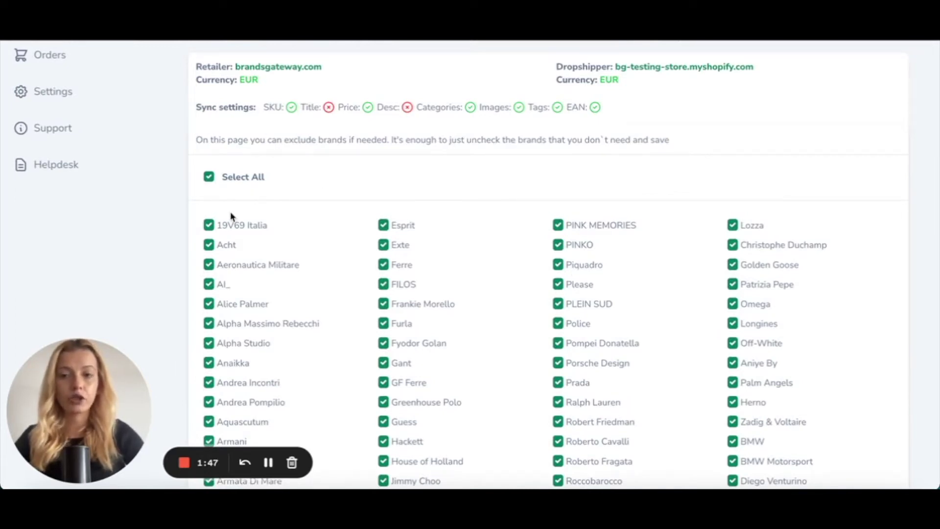
{"action": "left_click", "coordinate": [209, 225]}
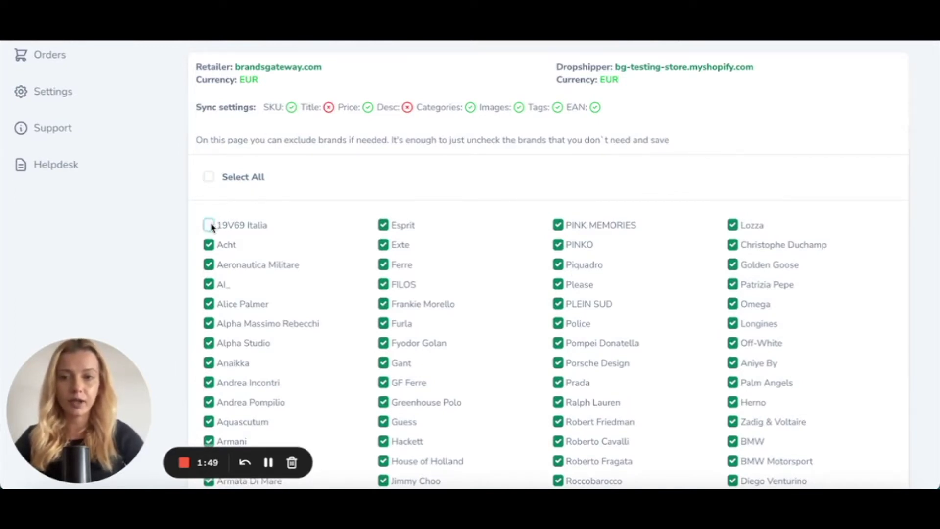
{"action": "left_click", "coordinate": [209, 244]}
{"action": "left_click", "coordinate": [210, 265]}
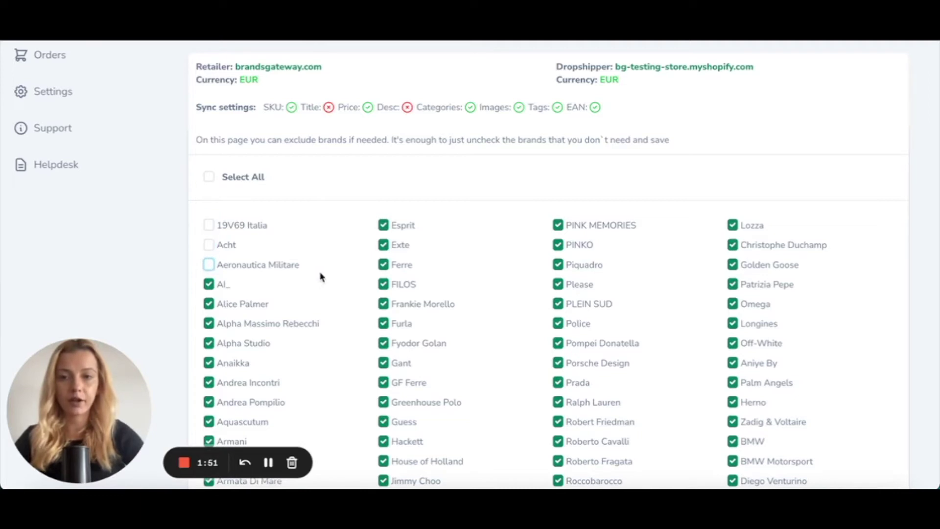
{"action": "scroll", "coordinate": [472, 181], "scroll_direction": "down", "scroll_amount": 15}
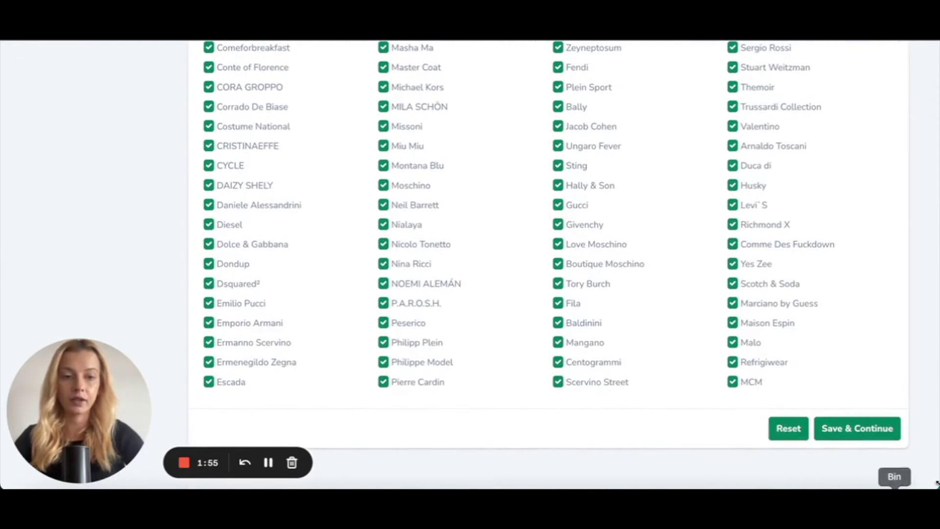
{"action": "left_click", "coordinate": [881, 436]}
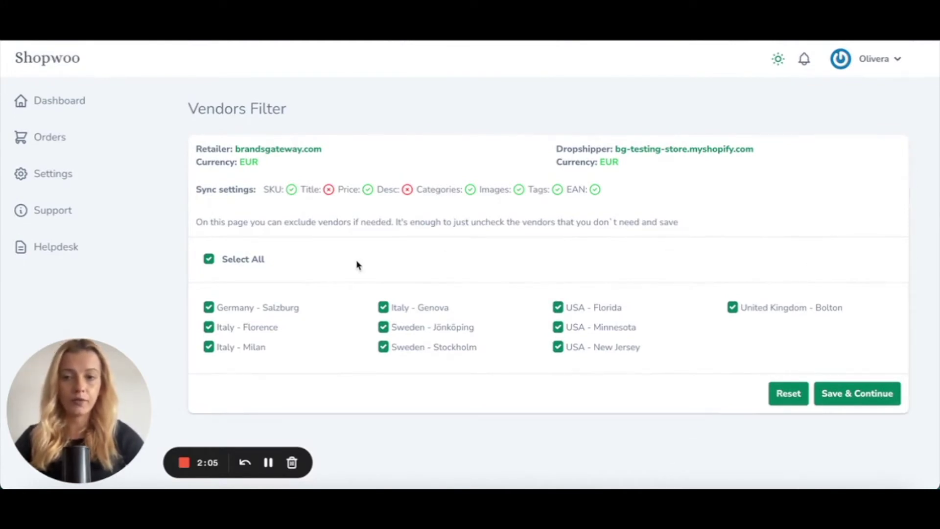
{"action": "left_click", "coordinate": [208, 307]}
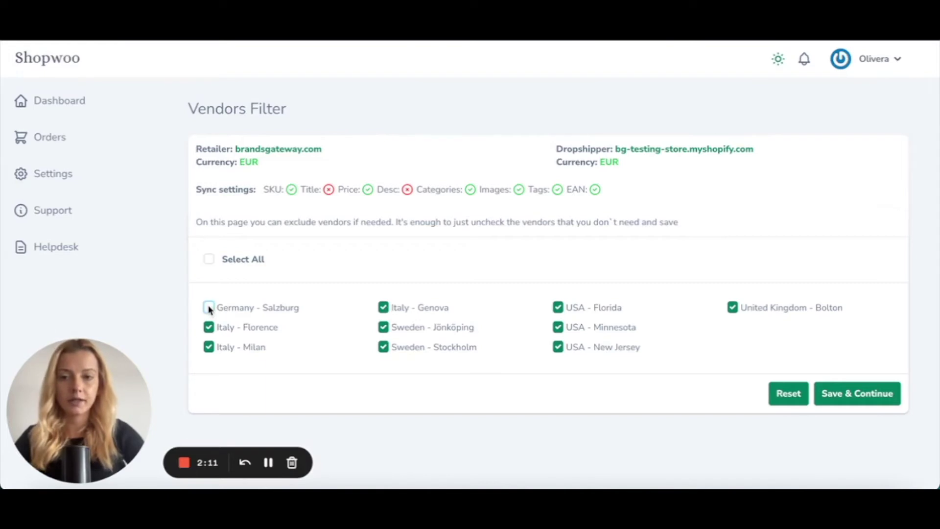
{"action": "left_click", "coordinate": [208, 328]}
{"action": "left_click", "coordinate": [209, 347]}
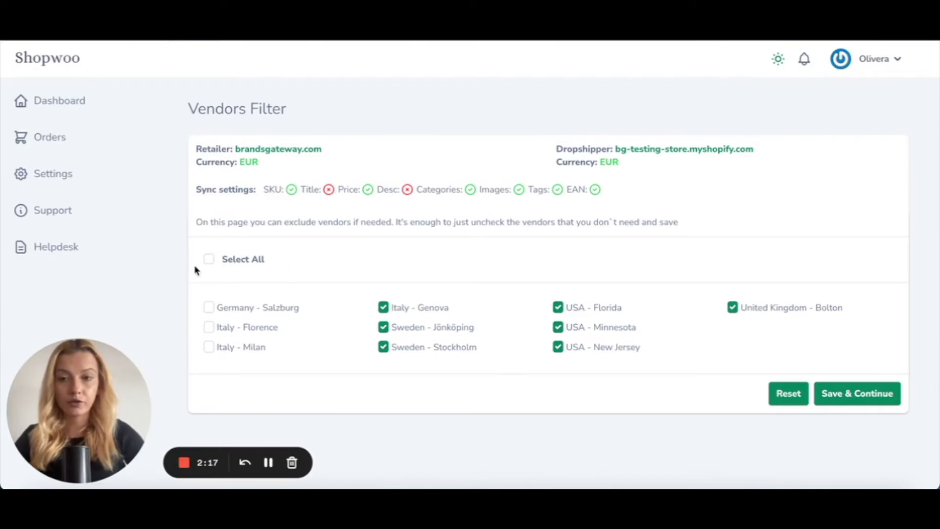
{"action": "left_click", "coordinate": [210, 261]}
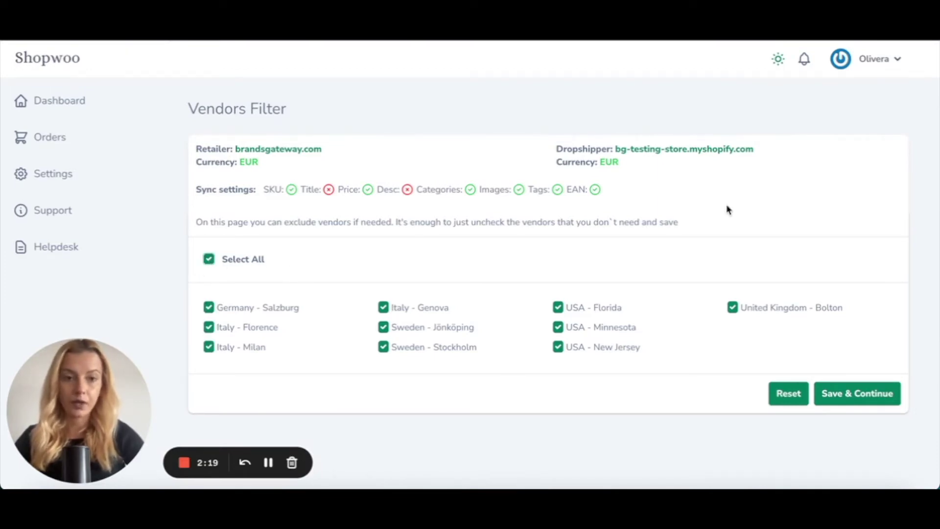
Save the vendors filter with all vendors included, and add all retailer categories to the category mapping.
{"action": "left_click", "coordinate": [881, 392]}
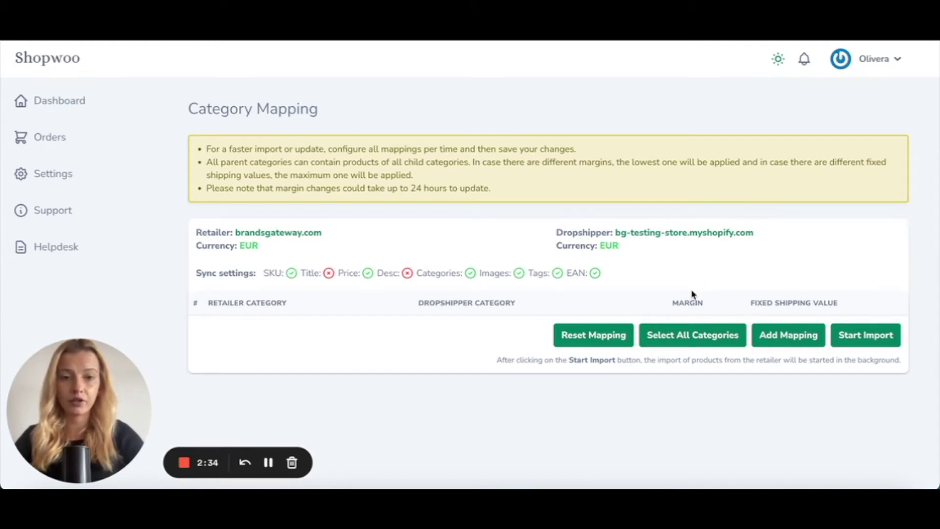
{"action": "left_click", "coordinate": [688, 336]}
{"action": "scroll", "coordinate": [643, 371], "scroll_direction": "down", "scroll_amount": 4}
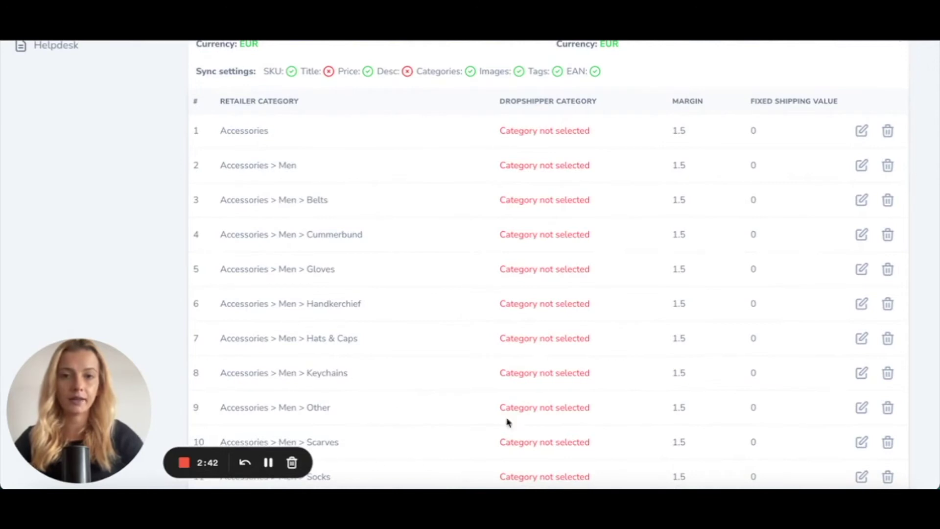
Map the retailer category Accessories to the dropshipper category Women's Necklace.
{"action": "left_click", "coordinate": [861, 132]}
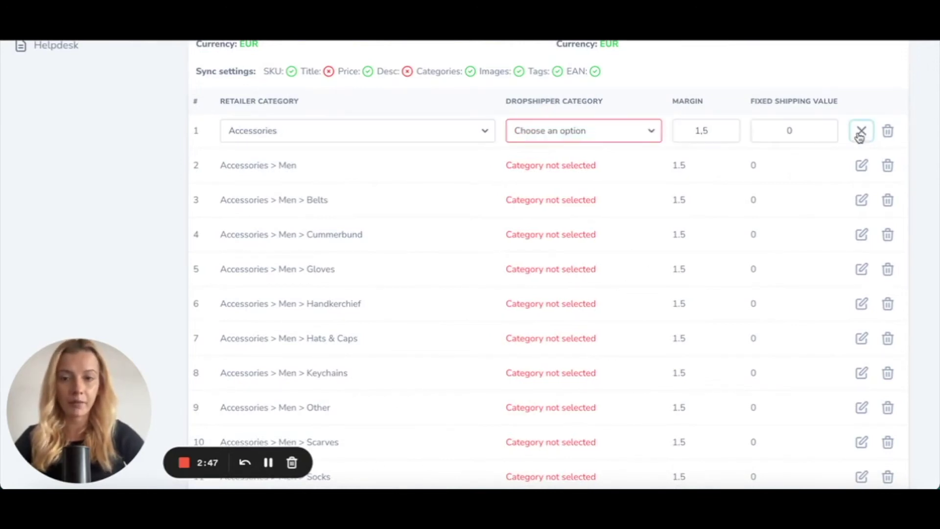
{"action": "left_click", "coordinate": [572, 134]}
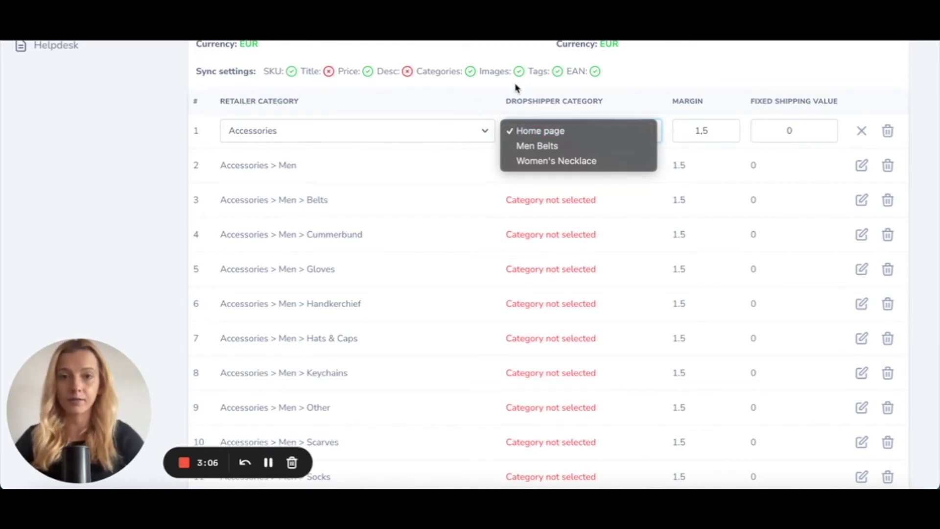
{"action": "left_click", "coordinate": [474, 101]}
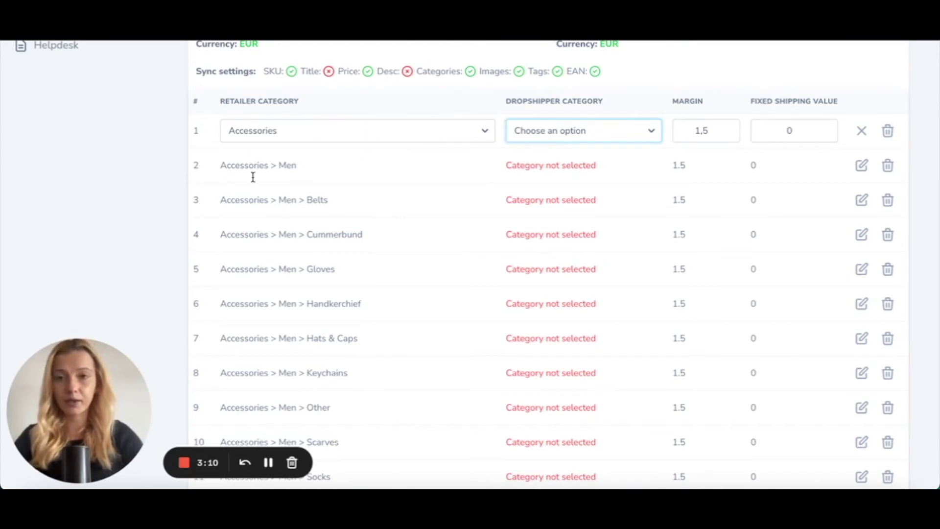
{"action": "left_click", "coordinate": [548, 138]}
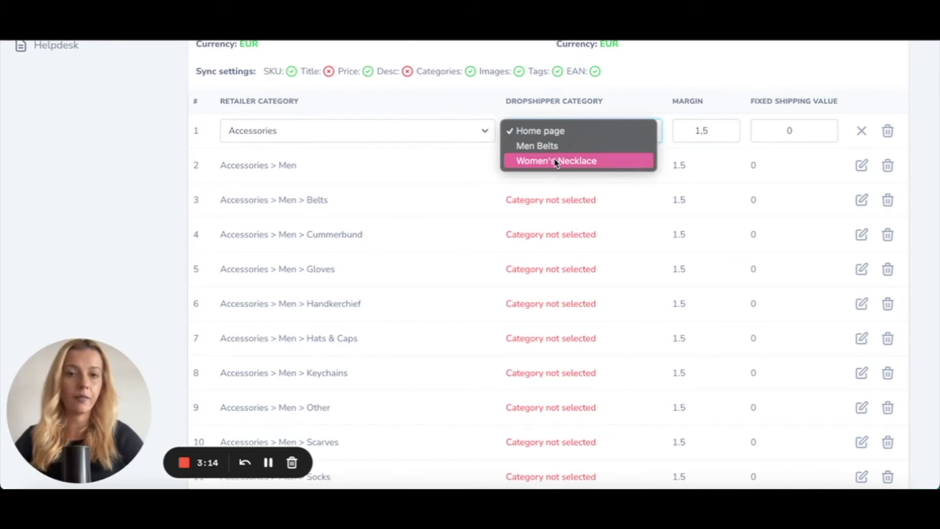
{"action": "left_click", "coordinate": [557, 161]}
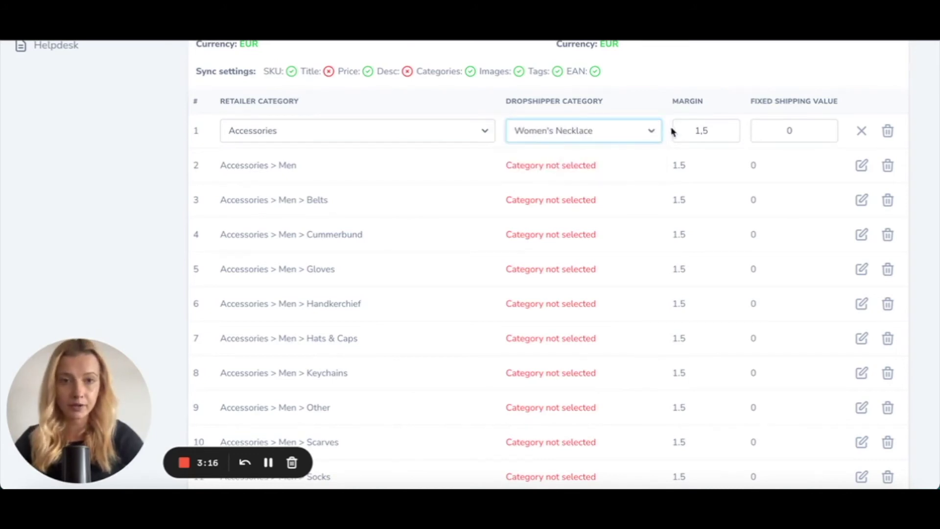
Set the margin of the Accessories mapping to 2 and its fixed shipping value to 20.
{"action": "left_click", "coordinate": [684, 126]}
{"action": "left_click_drag", "start_coordinate": [684, 126], "coordinate": [705, 127]}
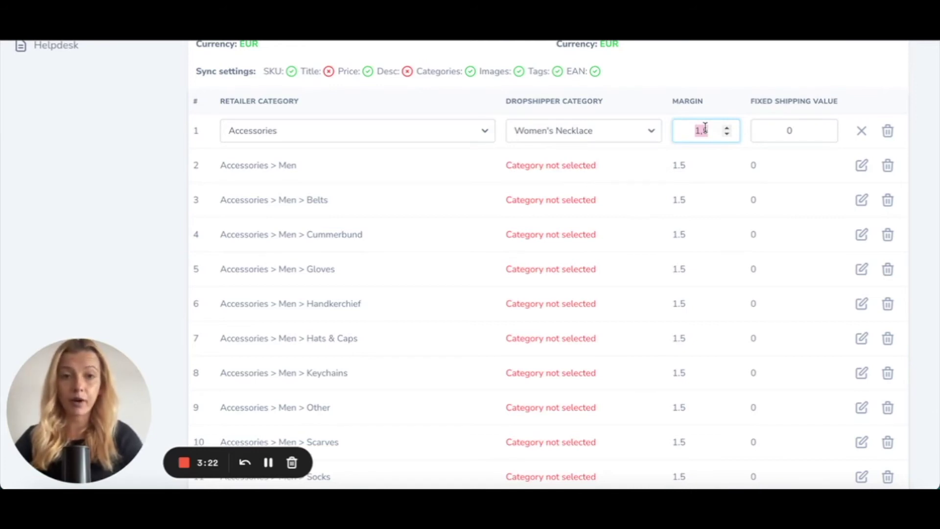
{"action": "type", "text": "2.0"}
{"action": "key", "text": "Tab"}
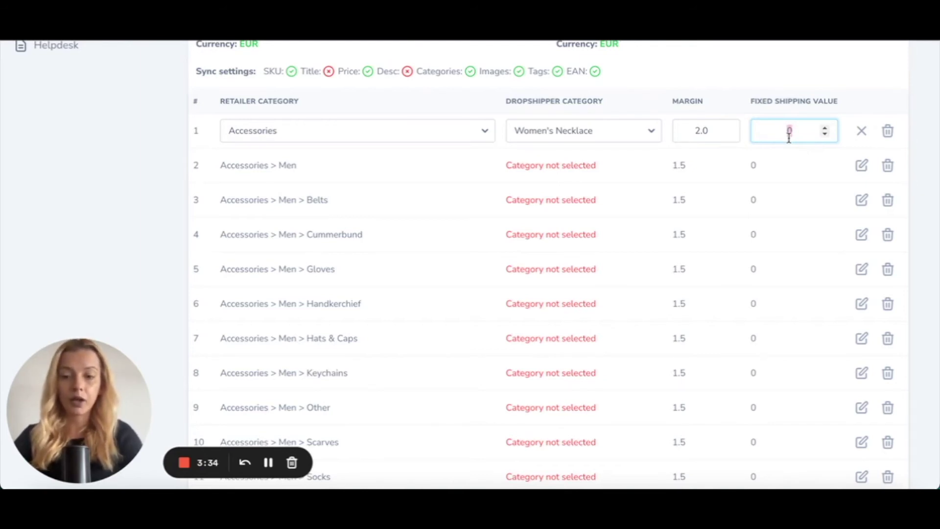
{"action": "type", "text": "20"}
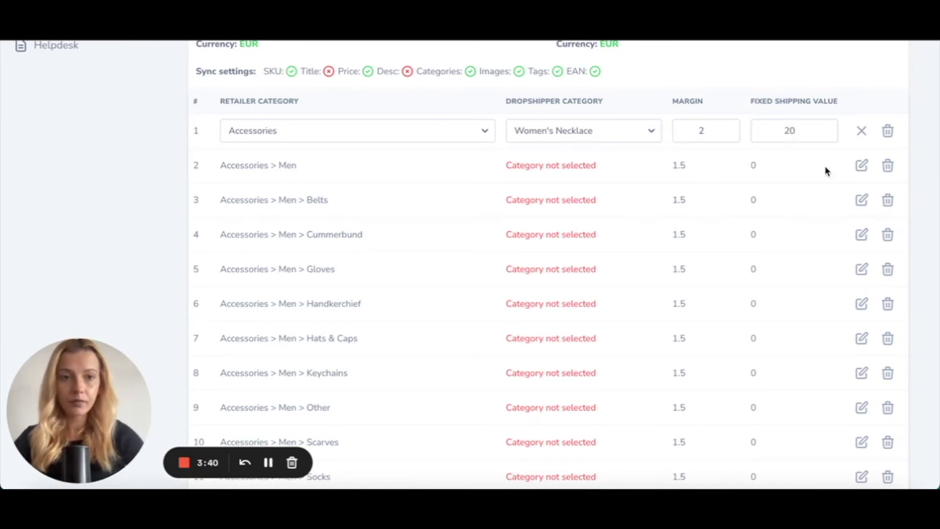
Map the retailer category Accessories > Men to the dropshipper category Women's Necklace.
{"action": "left_click", "coordinate": [856, 168]}
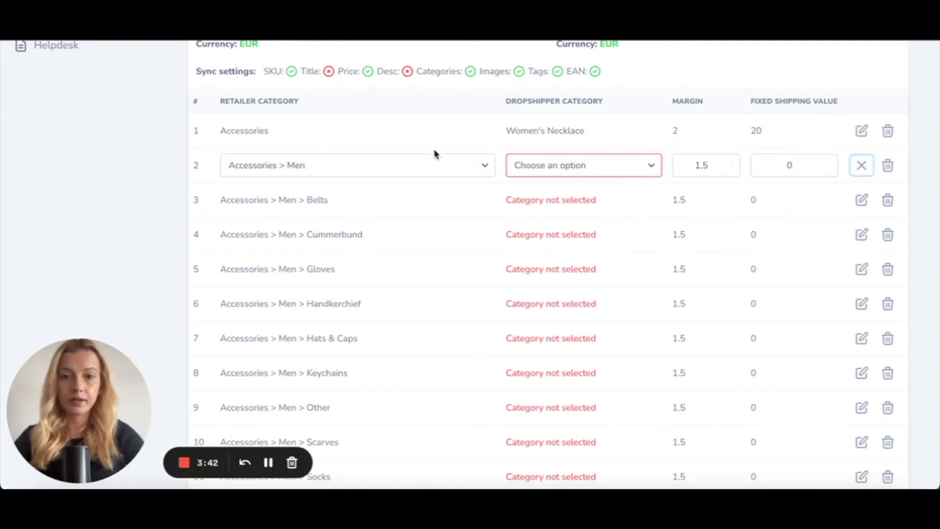
{"action": "left_click", "coordinate": [433, 170]}
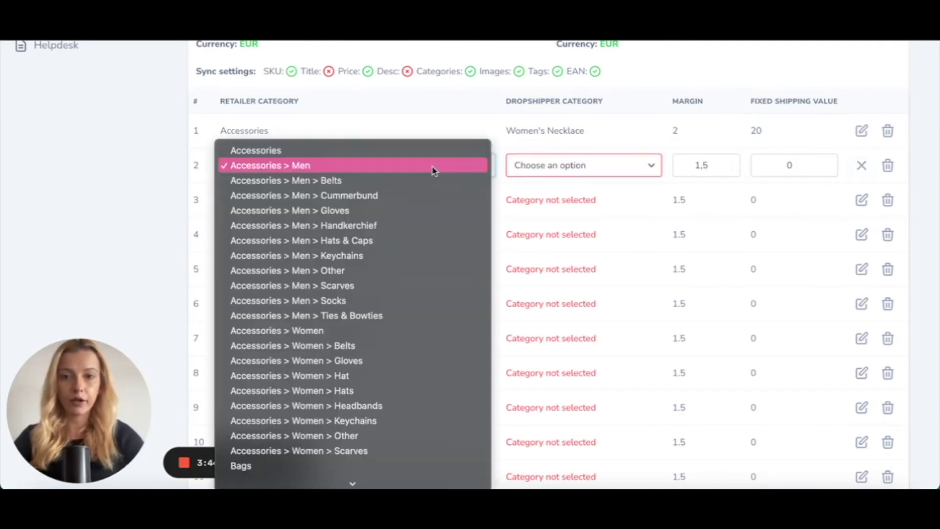
{"action": "left_click", "coordinate": [433, 170]}
{"action": "left_click", "coordinate": [552, 168]}
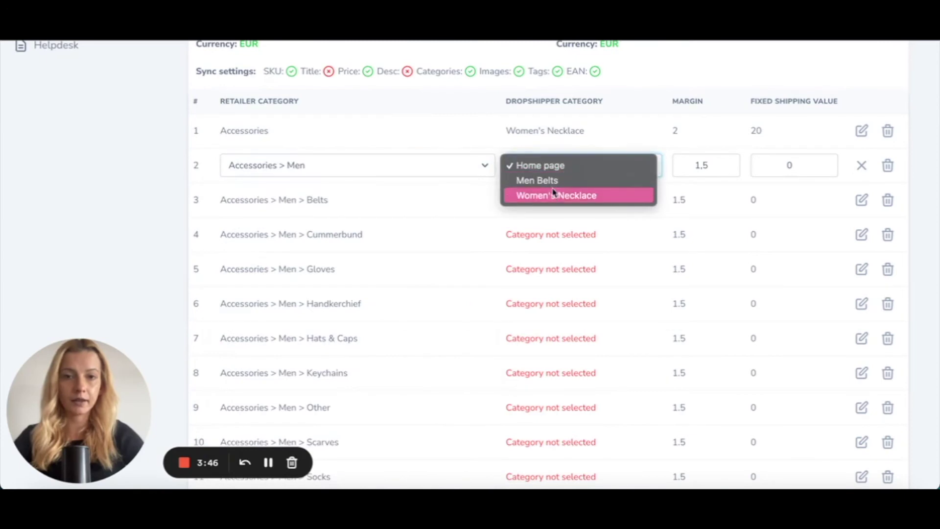
{"action": "left_click", "coordinate": [553, 195]}
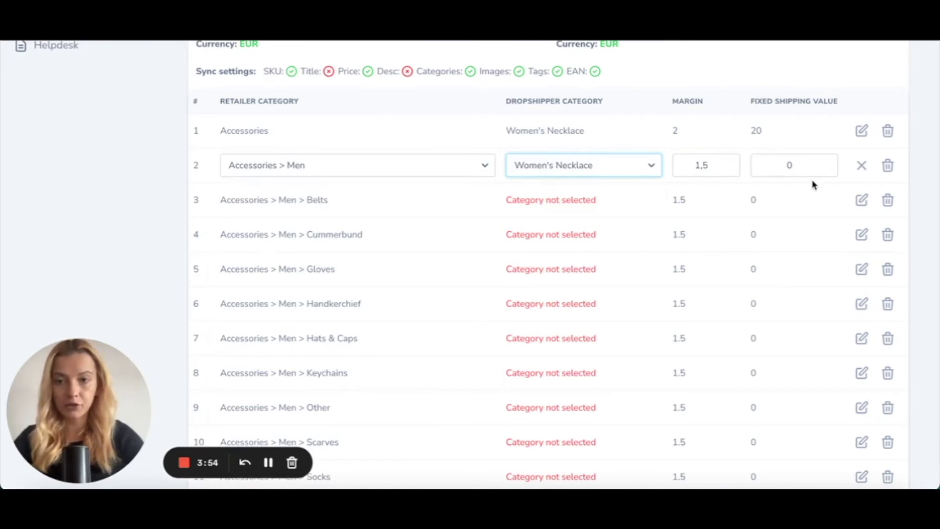
Reset the category mapping to clear all listed retailer categories.
{"action": "left_click", "coordinate": [923, 260]}
{"action": "scroll", "coordinate": [923, 257], "scroll_direction": "down", "scroll_amount": 20}
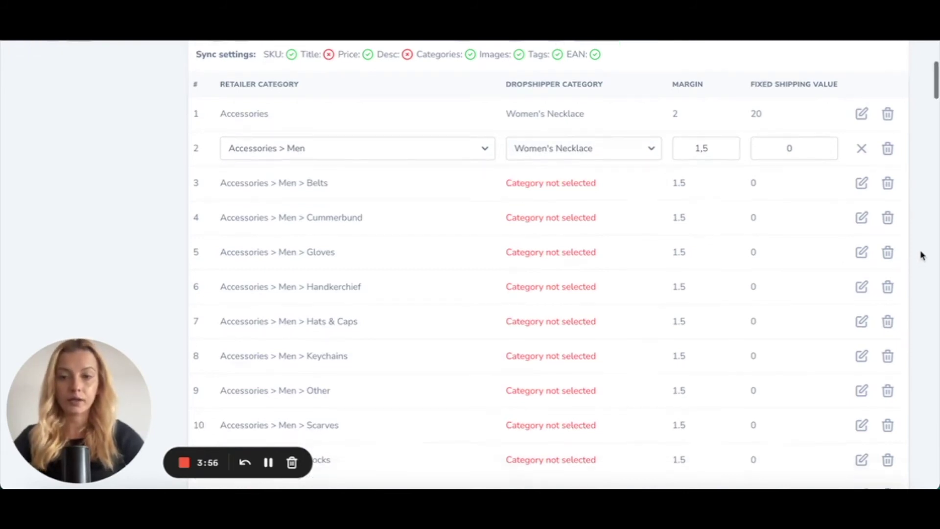
{"action": "scroll", "coordinate": [923, 253], "scroll_direction": "down", "scroll_amount": 20}
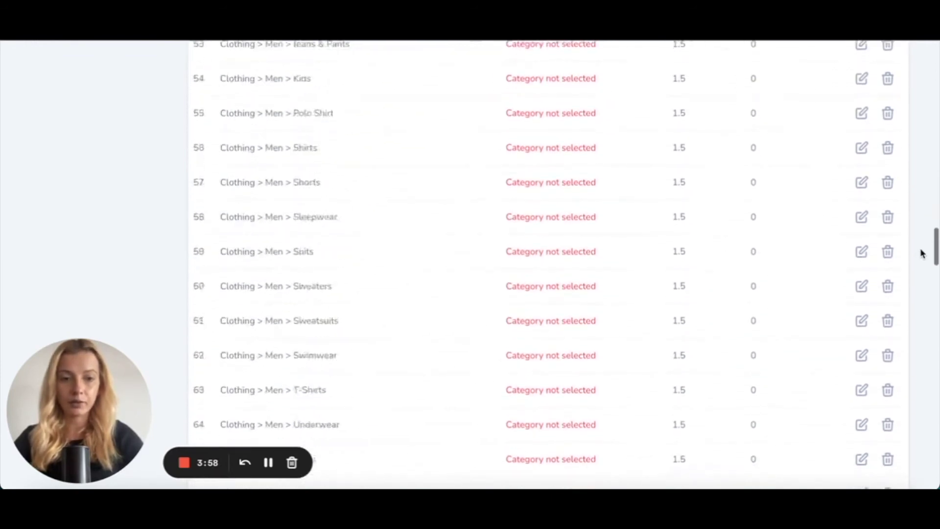
{"action": "scroll", "coordinate": [923, 253], "scroll_direction": "down", "scroll_amount": 2}
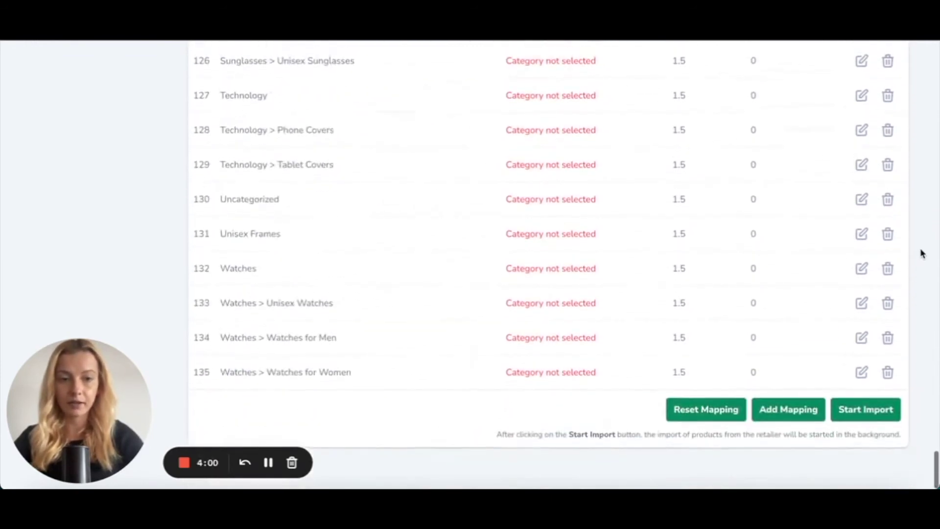
{"action": "left_click", "coordinate": [857, 411]}
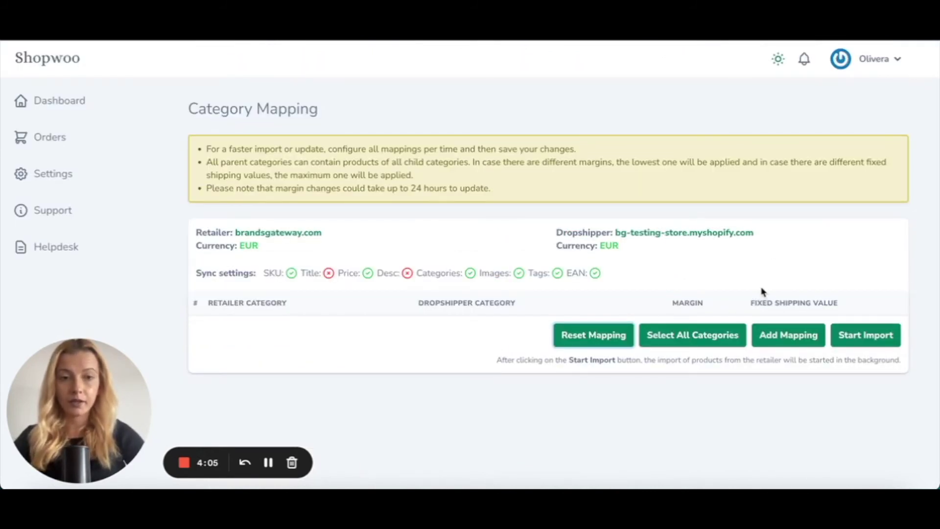
Add a single mapping from the retailer category Accessories > Women to the dropshipper category Women's Necklace.
{"action": "left_click", "coordinate": [779, 333]}
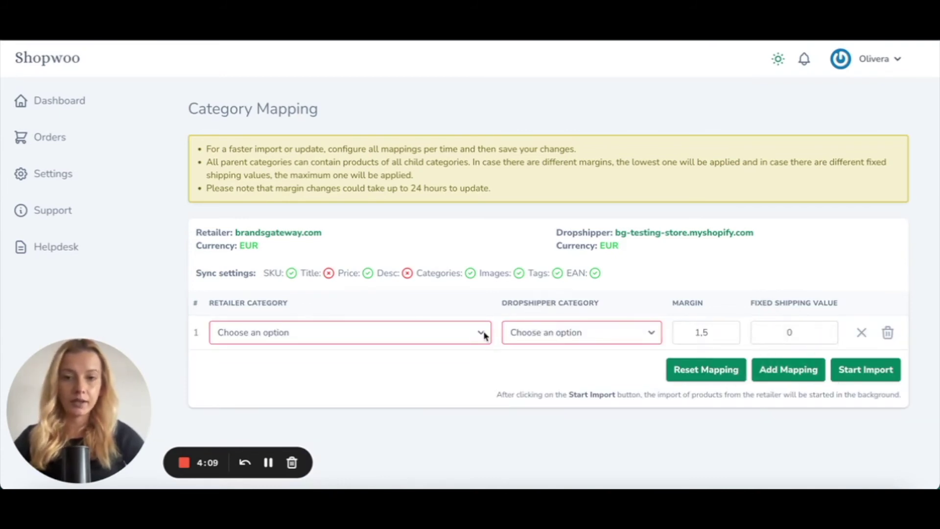
{"action": "left_click", "coordinate": [430, 336]}
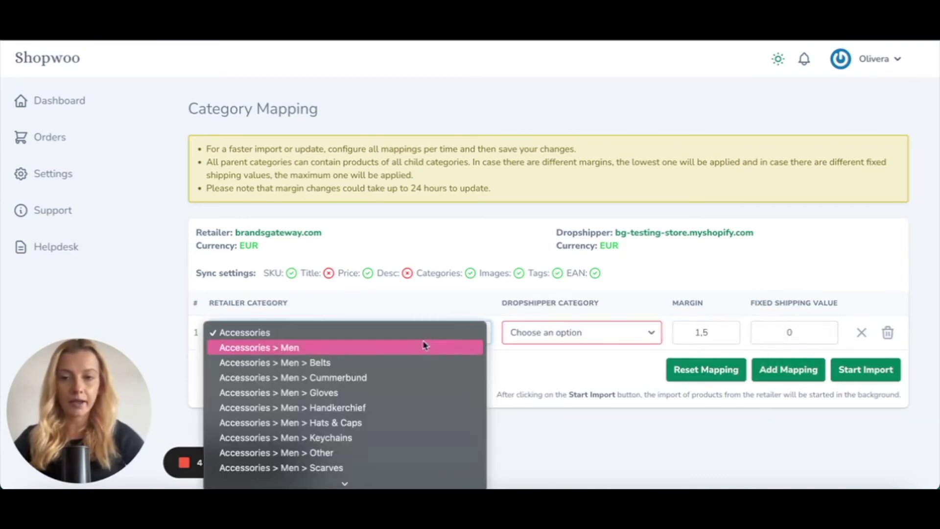
{"action": "left_click", "coordinate": [413, 301]}
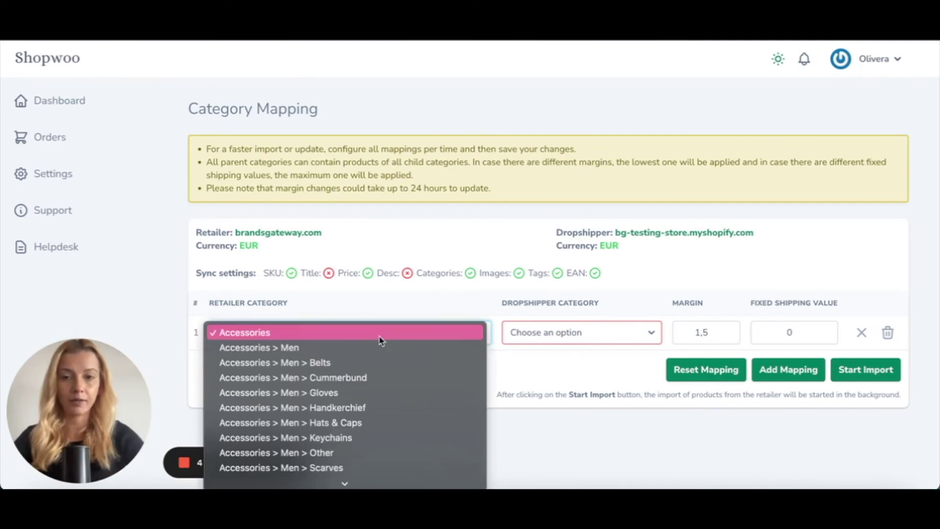
{"action": "left_click", "coordinate": [382, 337]}
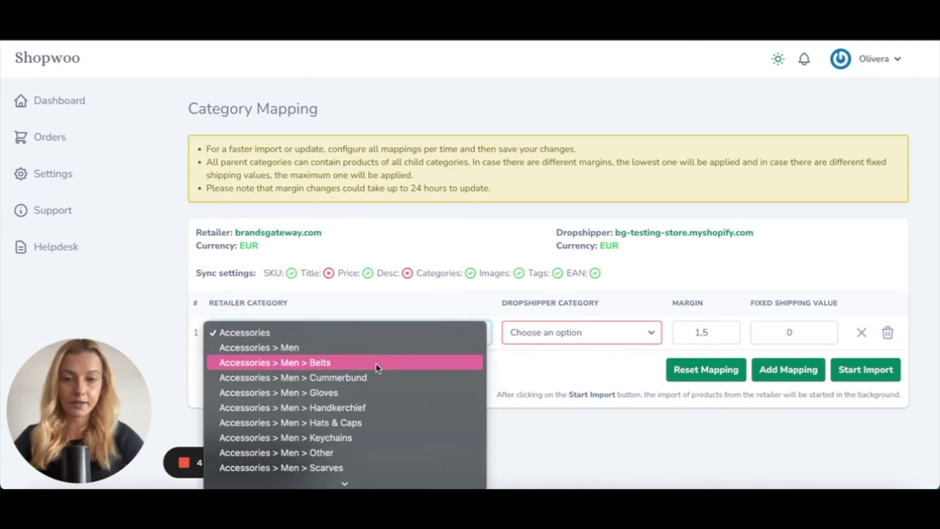
{"action": "scroll", "coordinate": [376, 368], "scroll_direction": "down", "scroll_amount": 5}
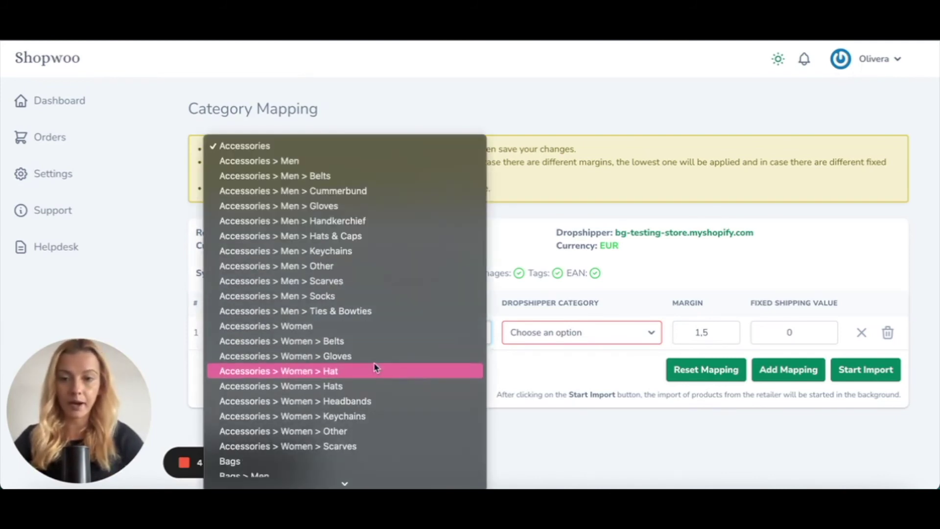
{"action": "left_click", "coordinate": [323, 335]}
{"action": "left_click", "coordinate": [587, 334]}
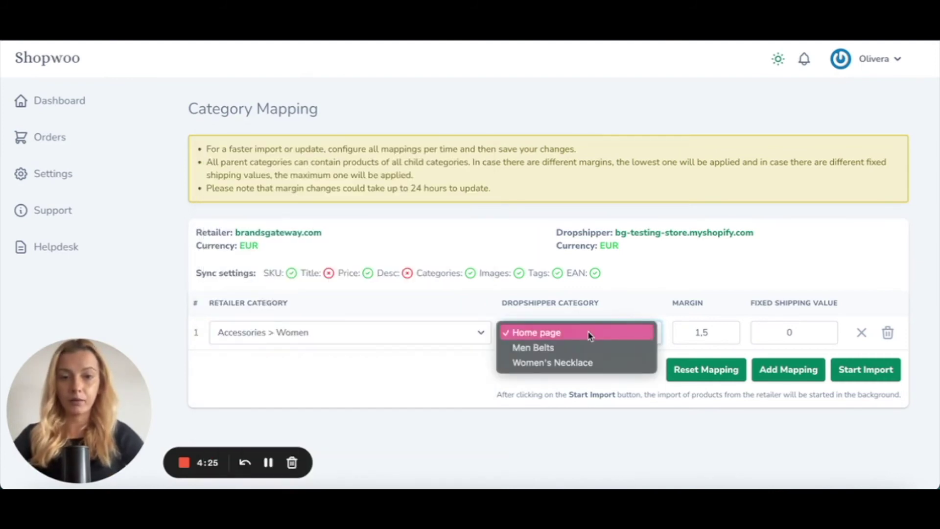
{"action": "left_click", "coordinate": [586, 365]}
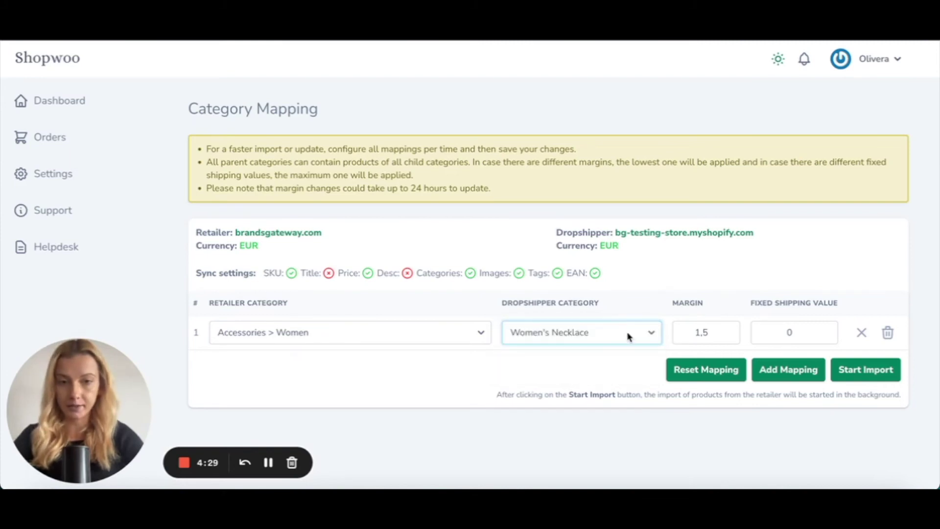
Set the Accessories > Women mapping's margin to 2 and its fixed shipping value to 20.
{"action": "left_click_drag", "start_coordinate": [679, 332], "coordinate": [714, 332]}
{"action": "type", "text": "2"}
{"action": "key", "text": "Tab"}
{"action": "type", "text": "20"}
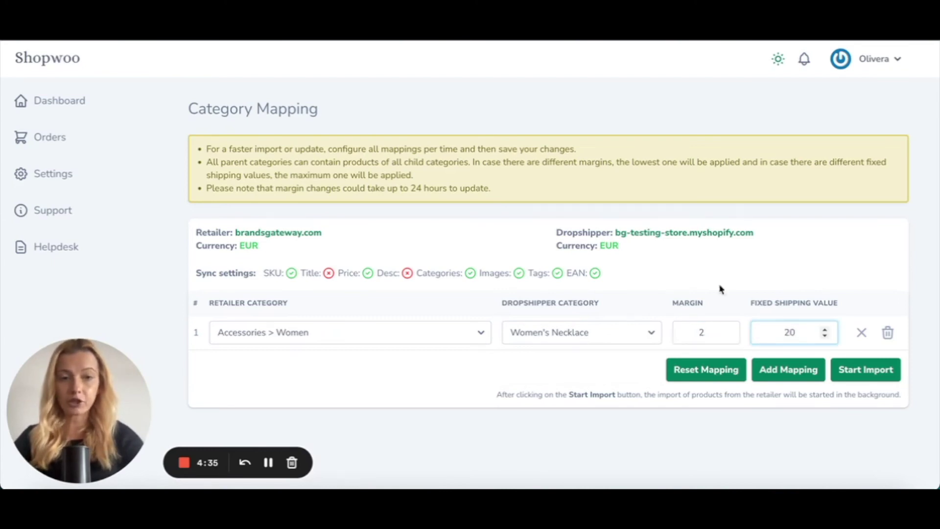
{"action": "left_click", "coordinate": [743, 259]}
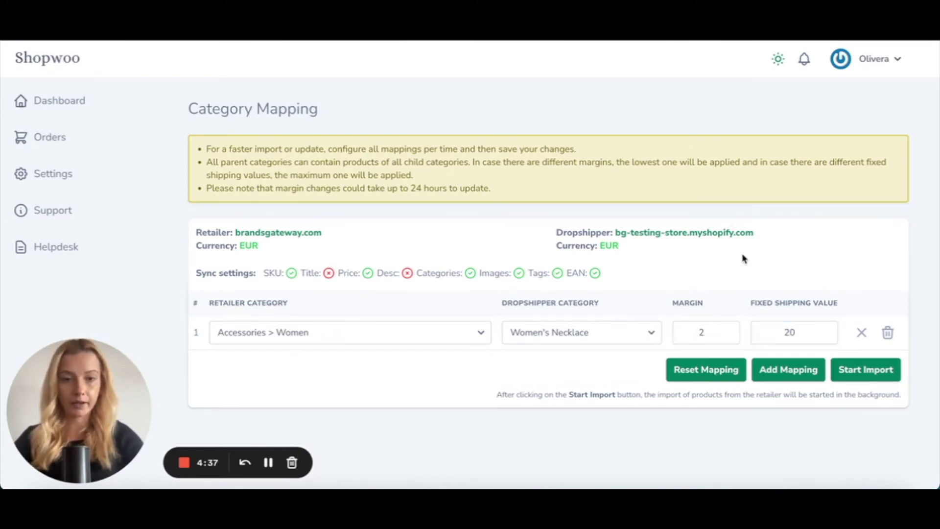
Add a second mapping from the retailer category Accessories > Men to the dropshipper category Men Belts.
{"action": "left_click", "coordinate": [807, 370]}
{"action": "left_click", "coordinate": [424, 368]}
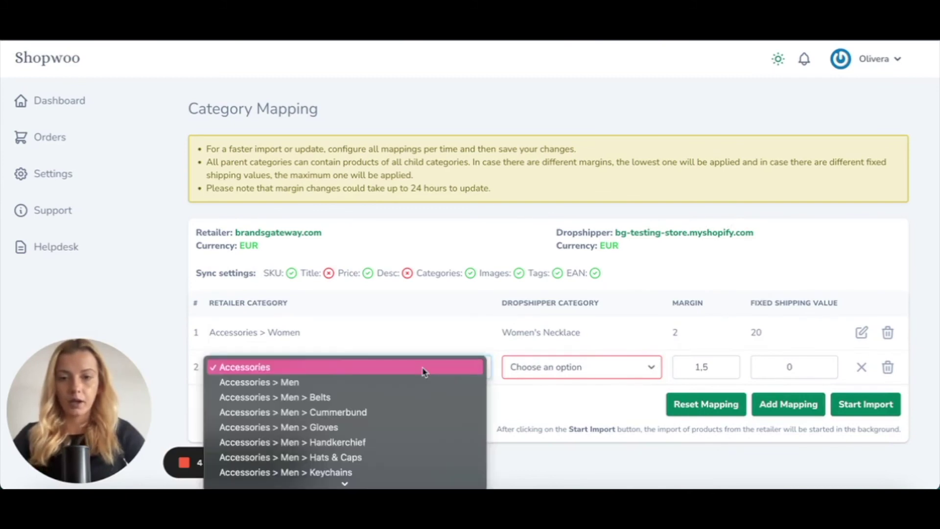
{"action": "left_click", "coordinate": [411, 383]}
{"action": "left_click", "coordinate": [571, 369]}
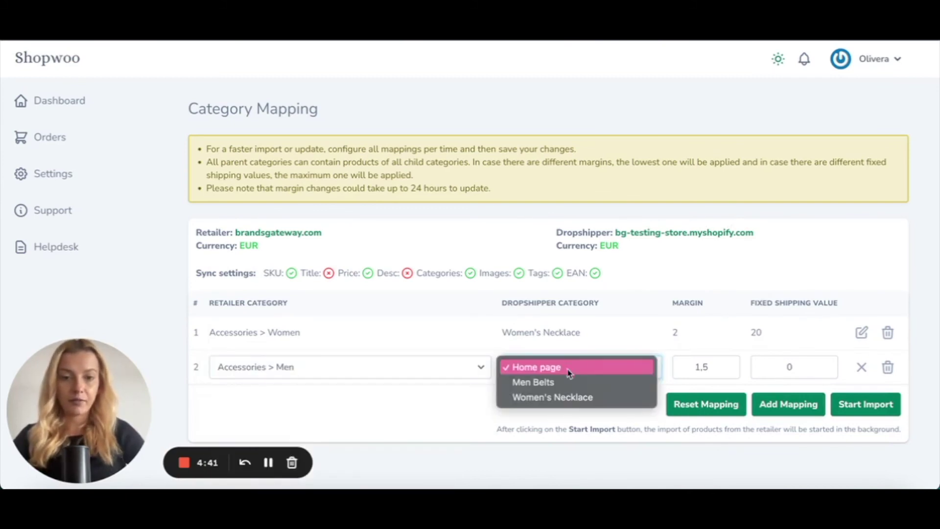
{"action": "left_click", "coordinate": [567, 385]}
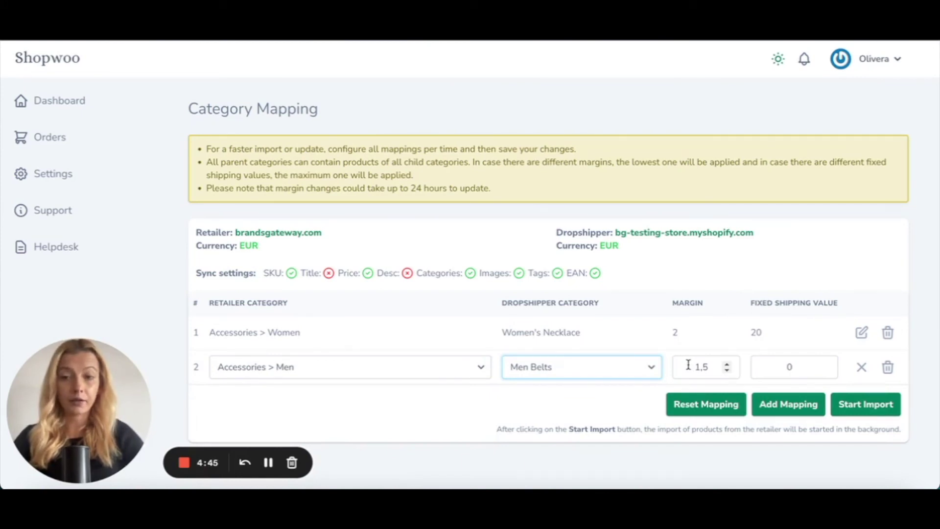
Set the Accessories > Men mapping's fixed shipping value to 20 and start the product import.
{"action": "left_click", "coordinate": [789, 367]}
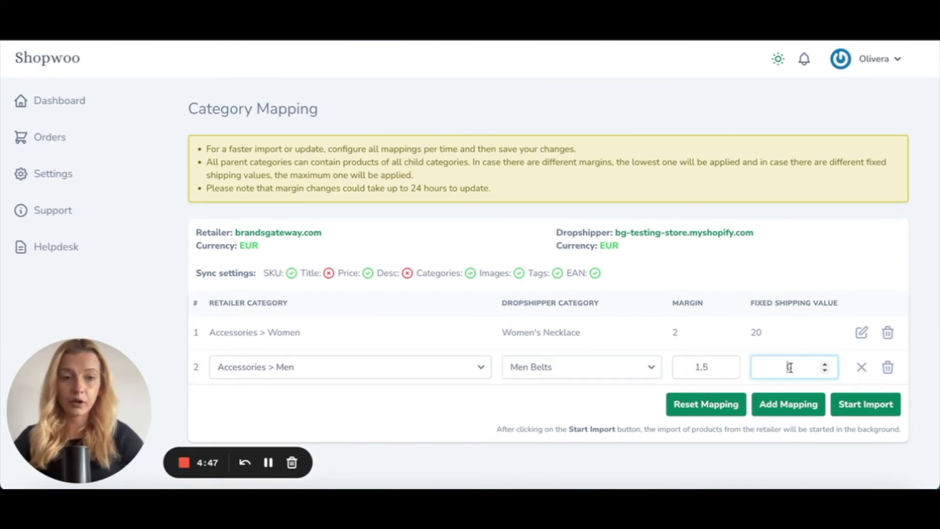
{"action": "key", "text": "BackSpace"}
{"action": "type", "text": "20"}
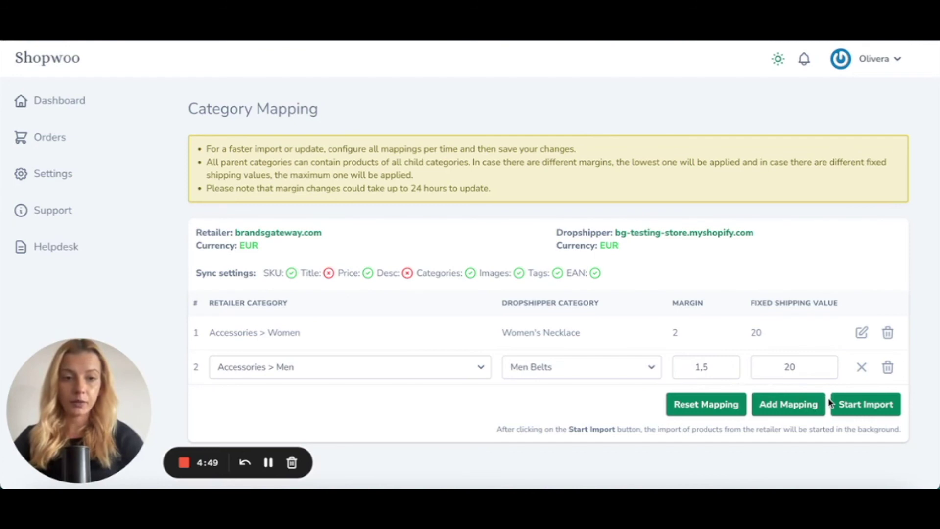
{"action": "left_click", "coordinate": [862, 411]}
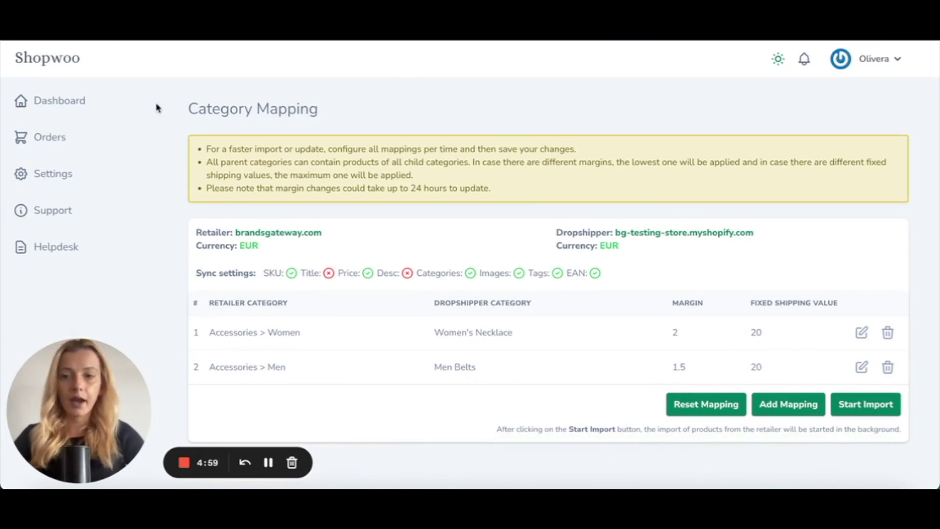
Examine the product creation queue on the dashboard and refresh the product information.
{"action": "left_click", "coordinate": [110, 106]}
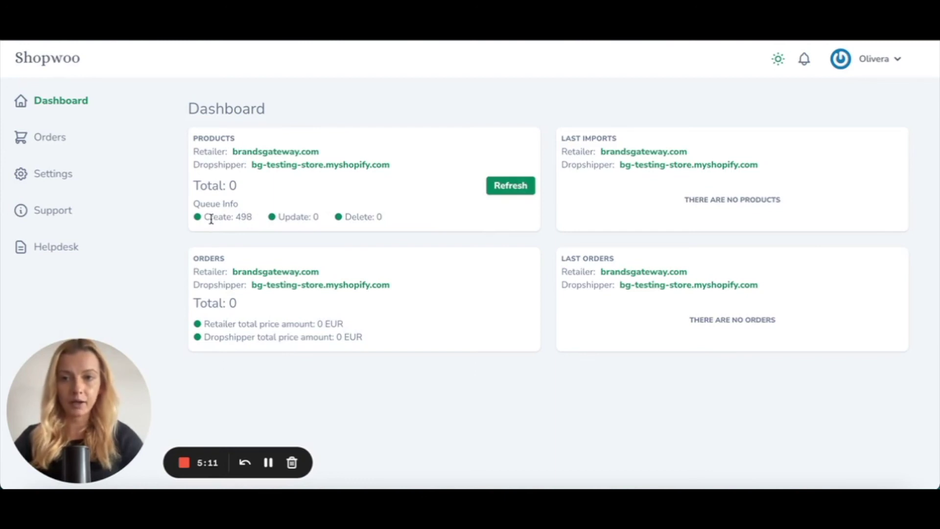
{"action": "left_click_drag", "start_coordinate": [206, 218], "coordinate": [255, 217]}
{"action": "double_click", "coordinate": [245, 217]}
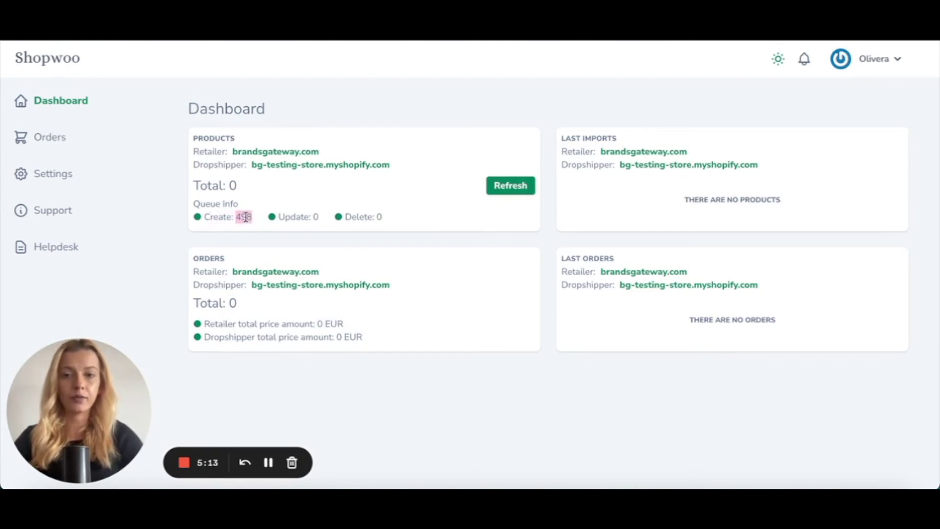
{"action": "left_click", "coordinate": [282, 201]}
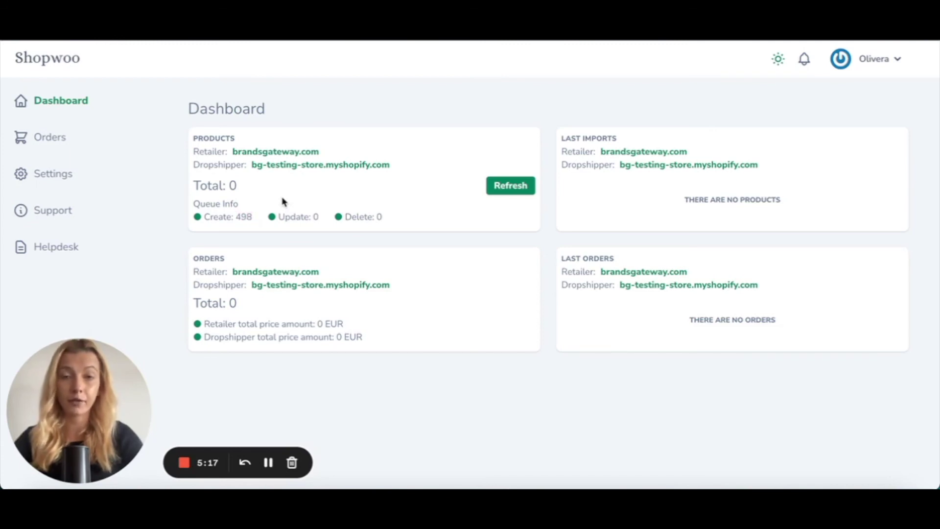
{"action": "left_click", "coordinate": [504, 193]}
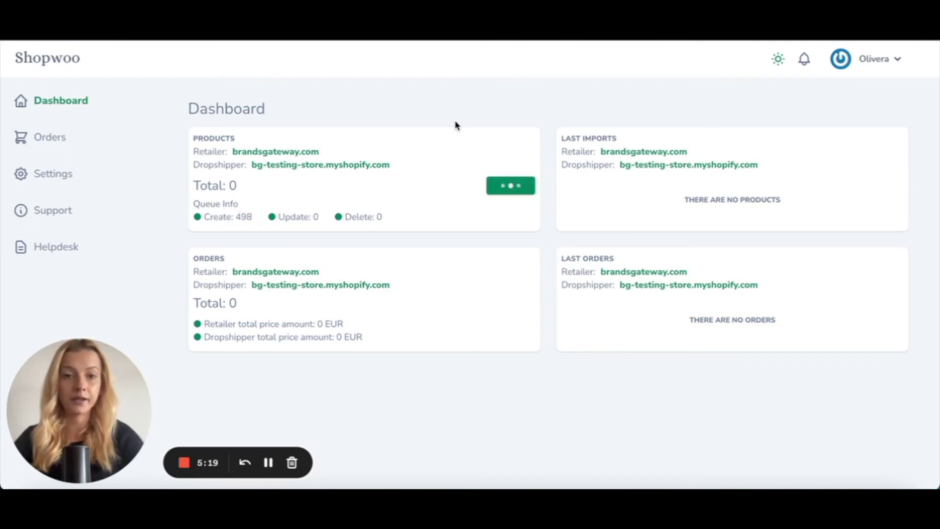